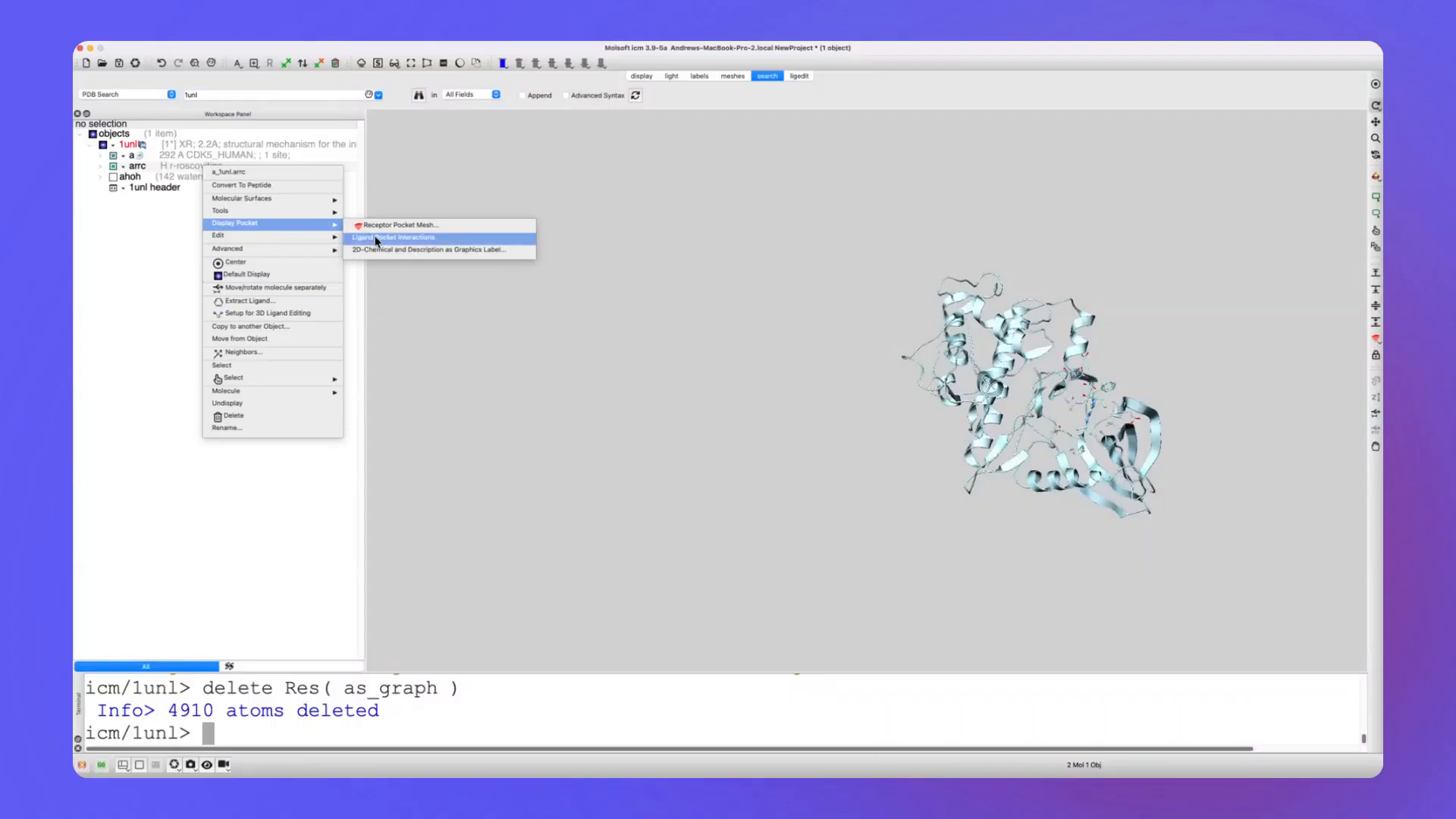
Hide the terminal and convert the 1unl PDB structure to an ICM object, keeping tight waters and optimizing hydrogens.
drag(703, 425, 534, 328)
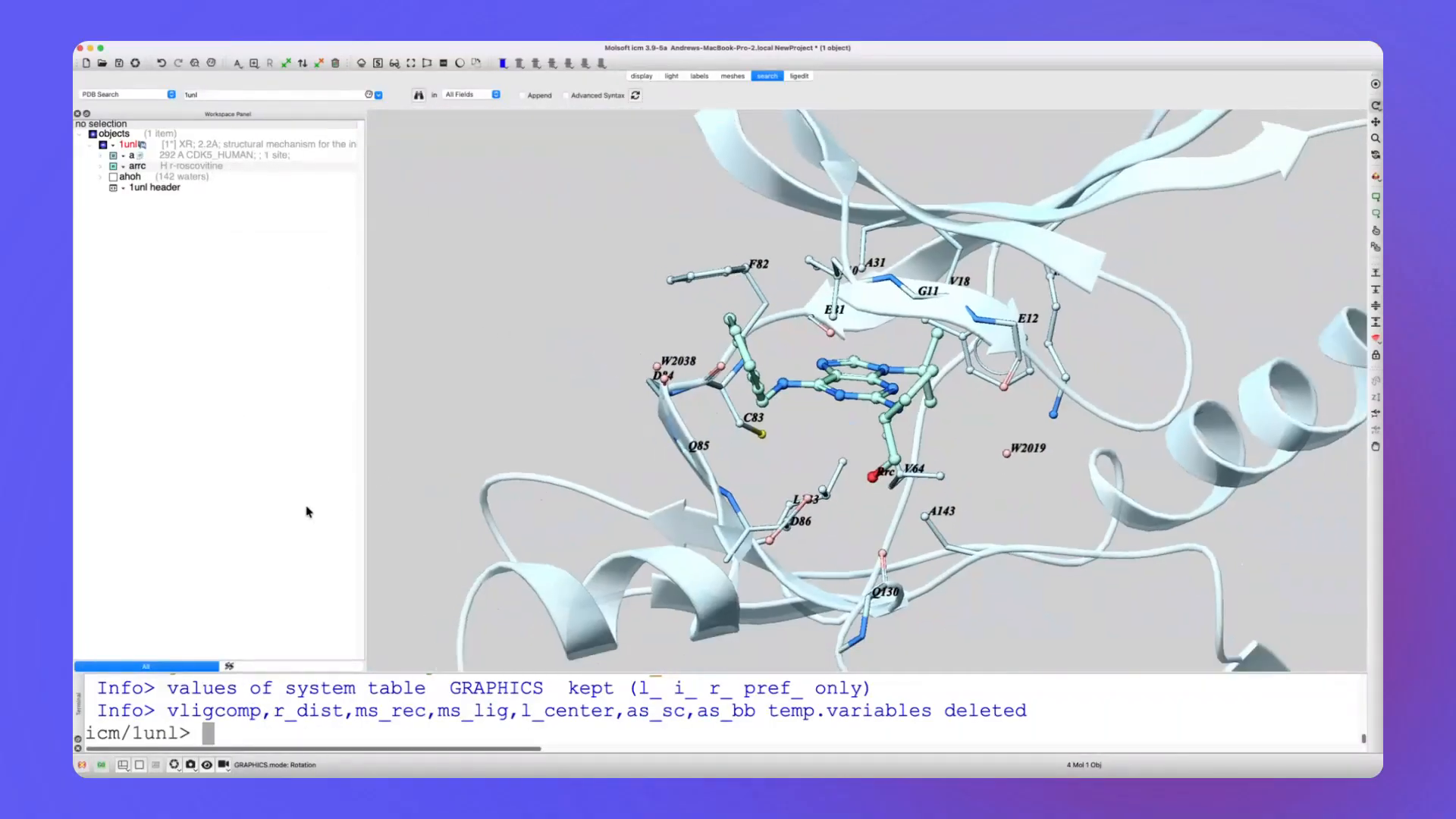
click(78, 747)
right_click(226, 146)
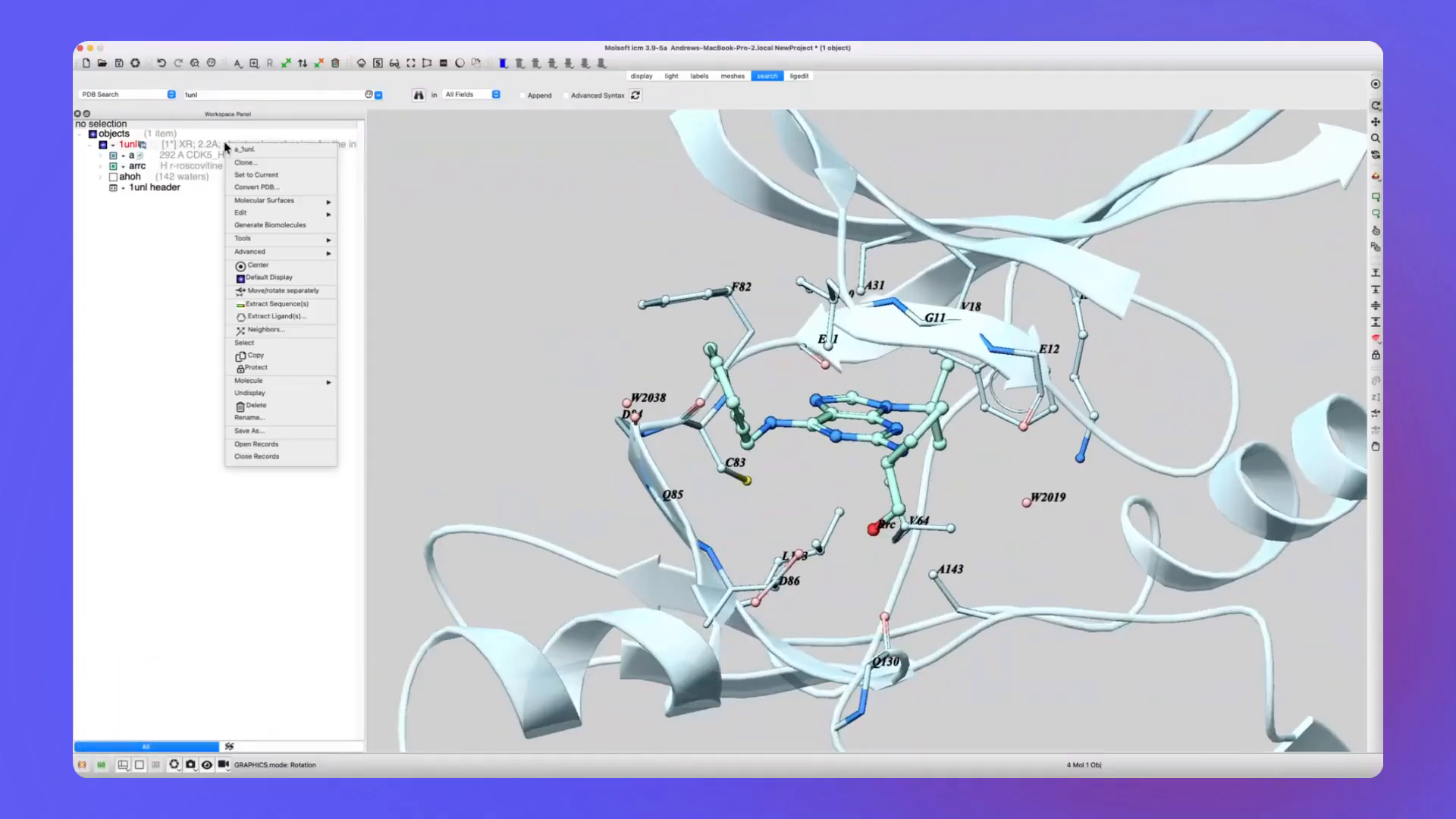
click(258, 187)
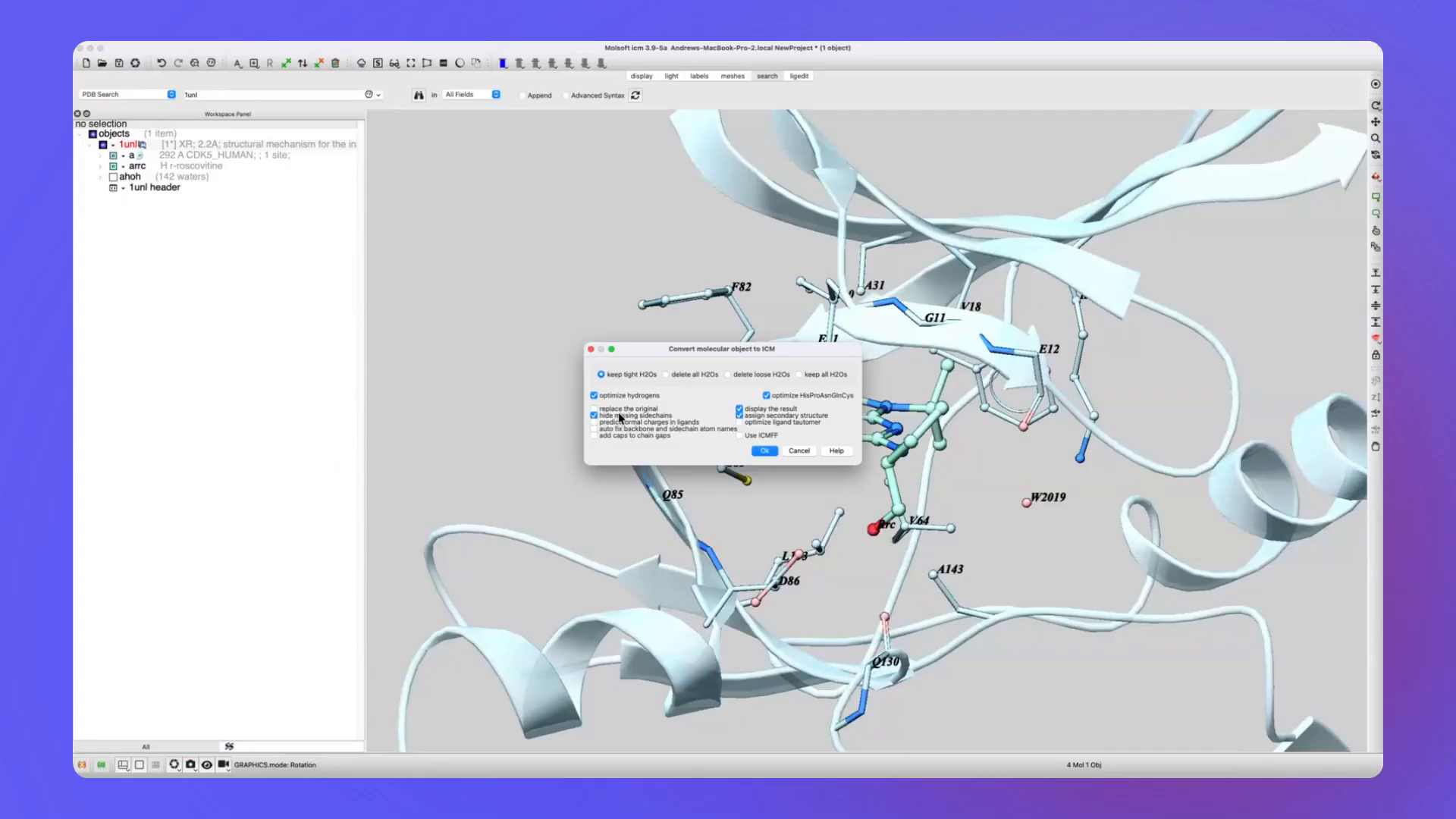
click(763, 451)
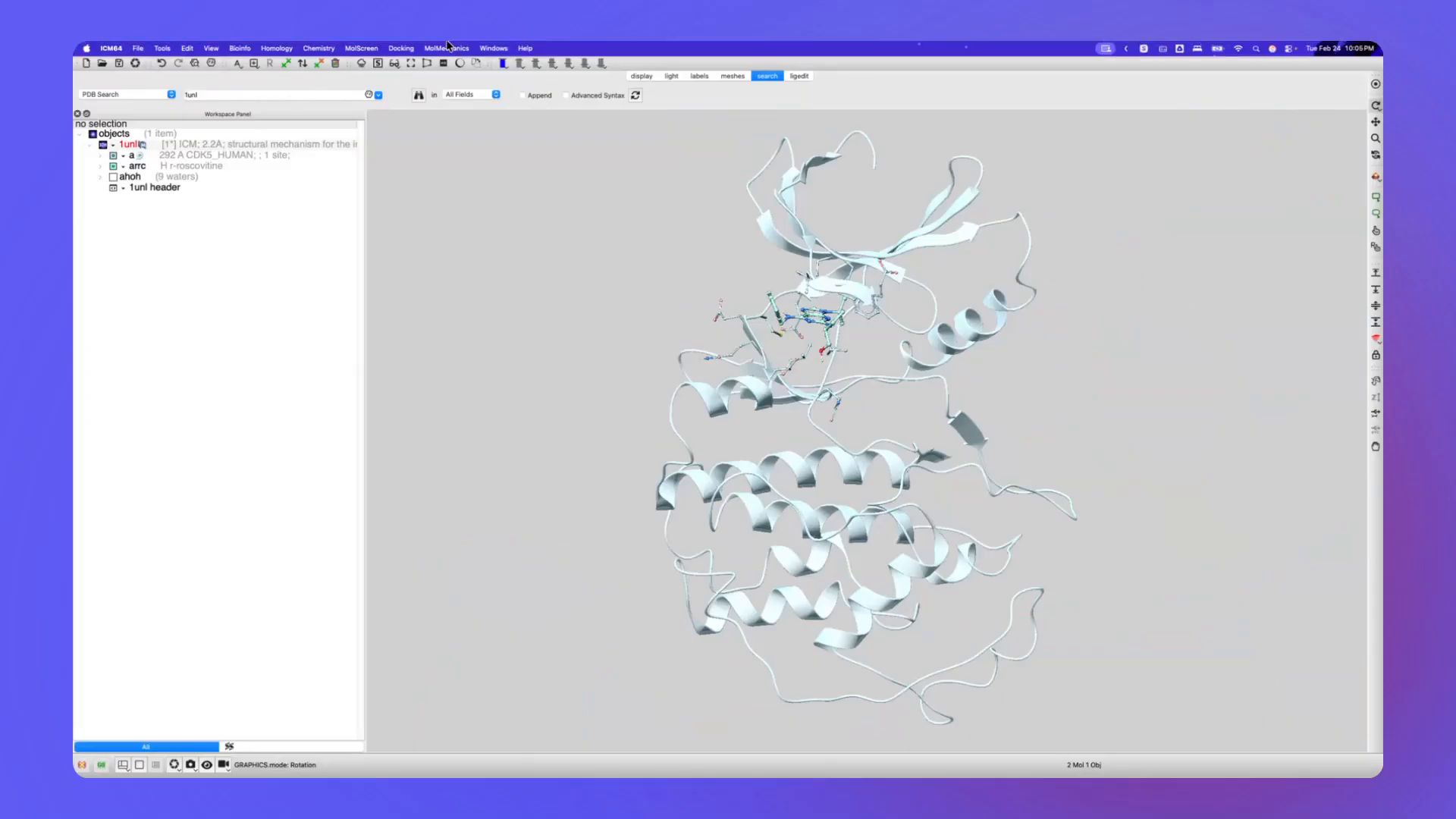
Set up an MD simulation of the 1unl object, restraining a graphical selection of atoms around the protein's lower loops and helices.
click(447, 48)
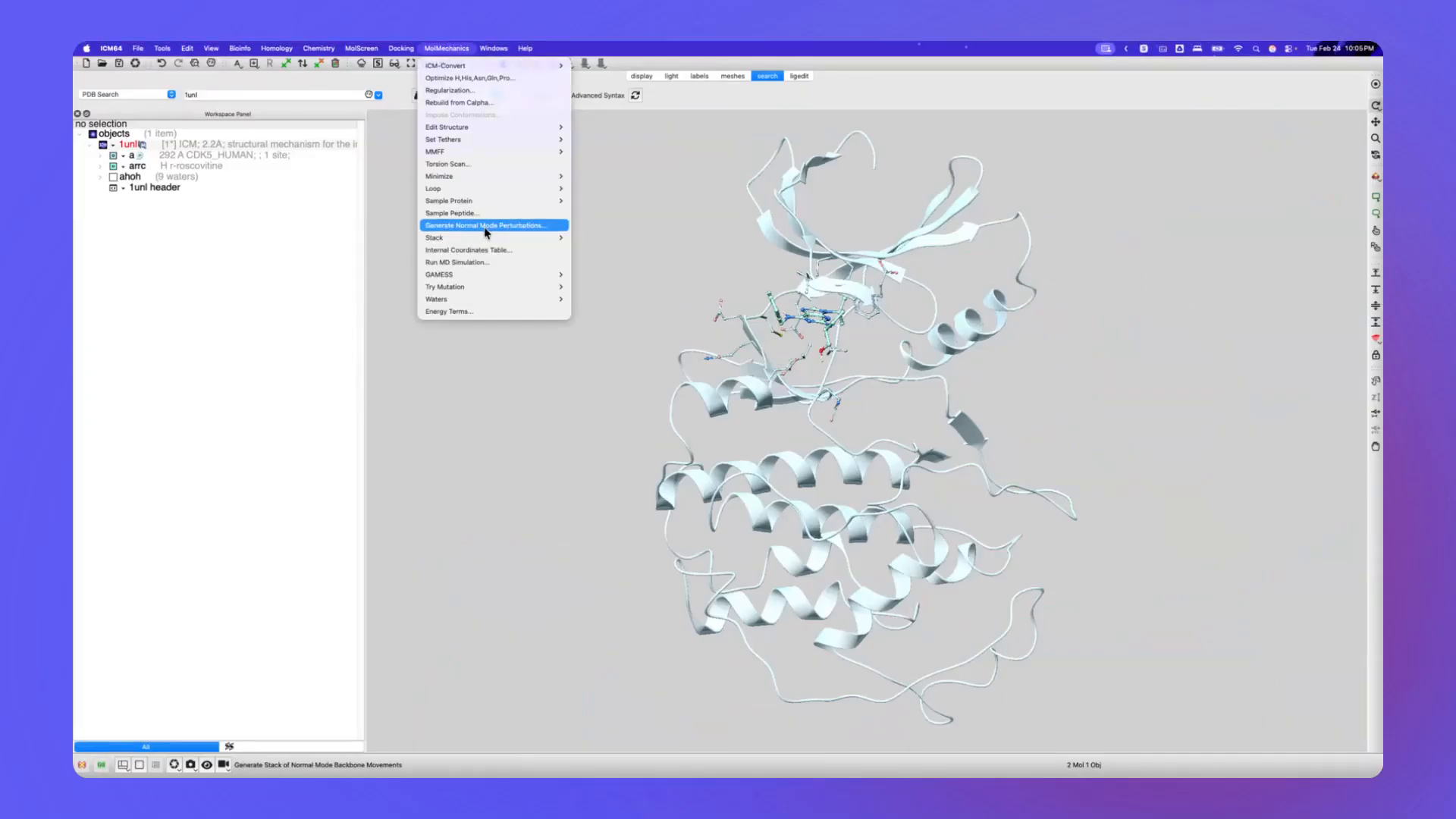
click(457, 261)
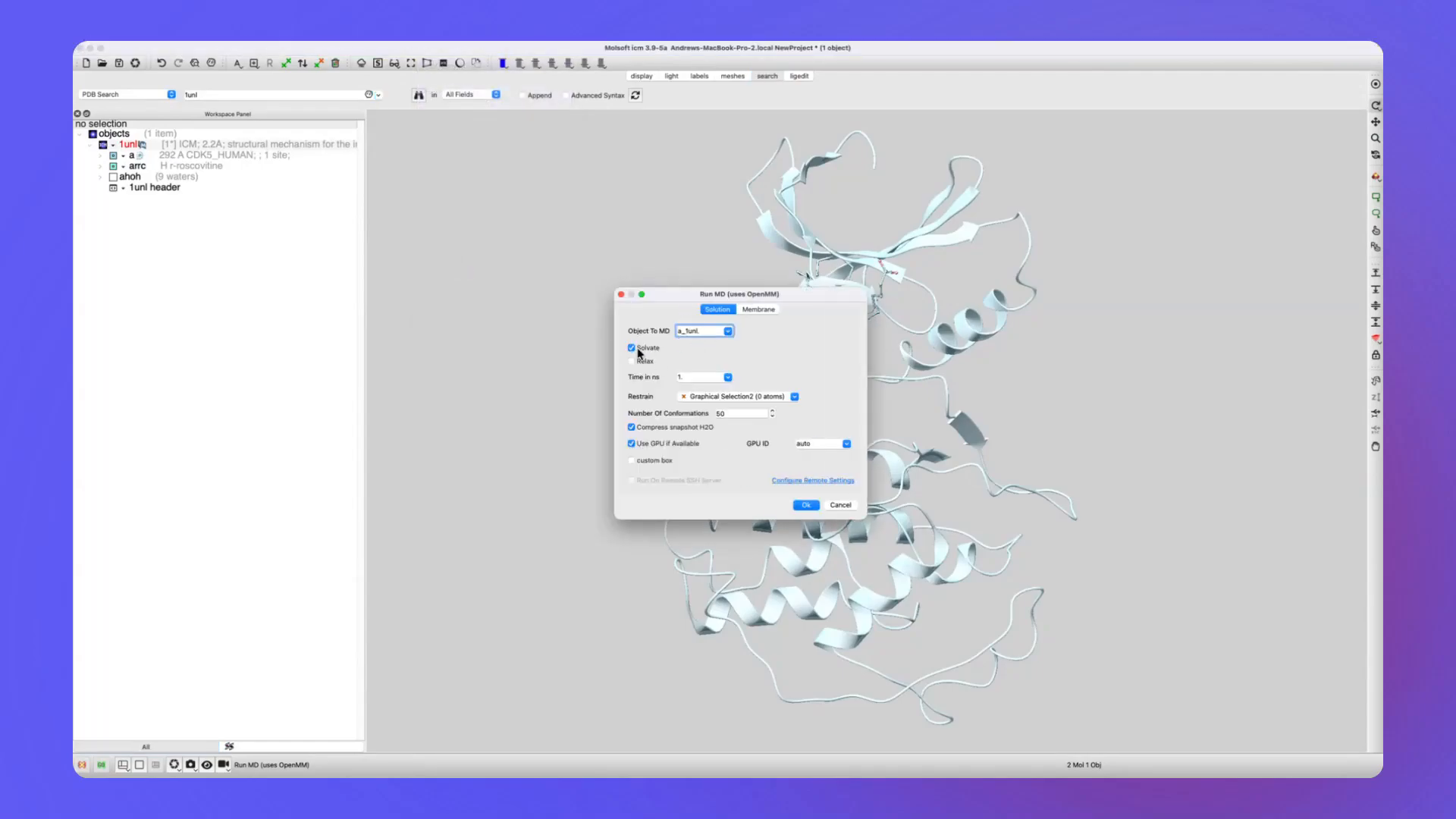
click(632, 361)
drag(897, 467, 1028, 585)
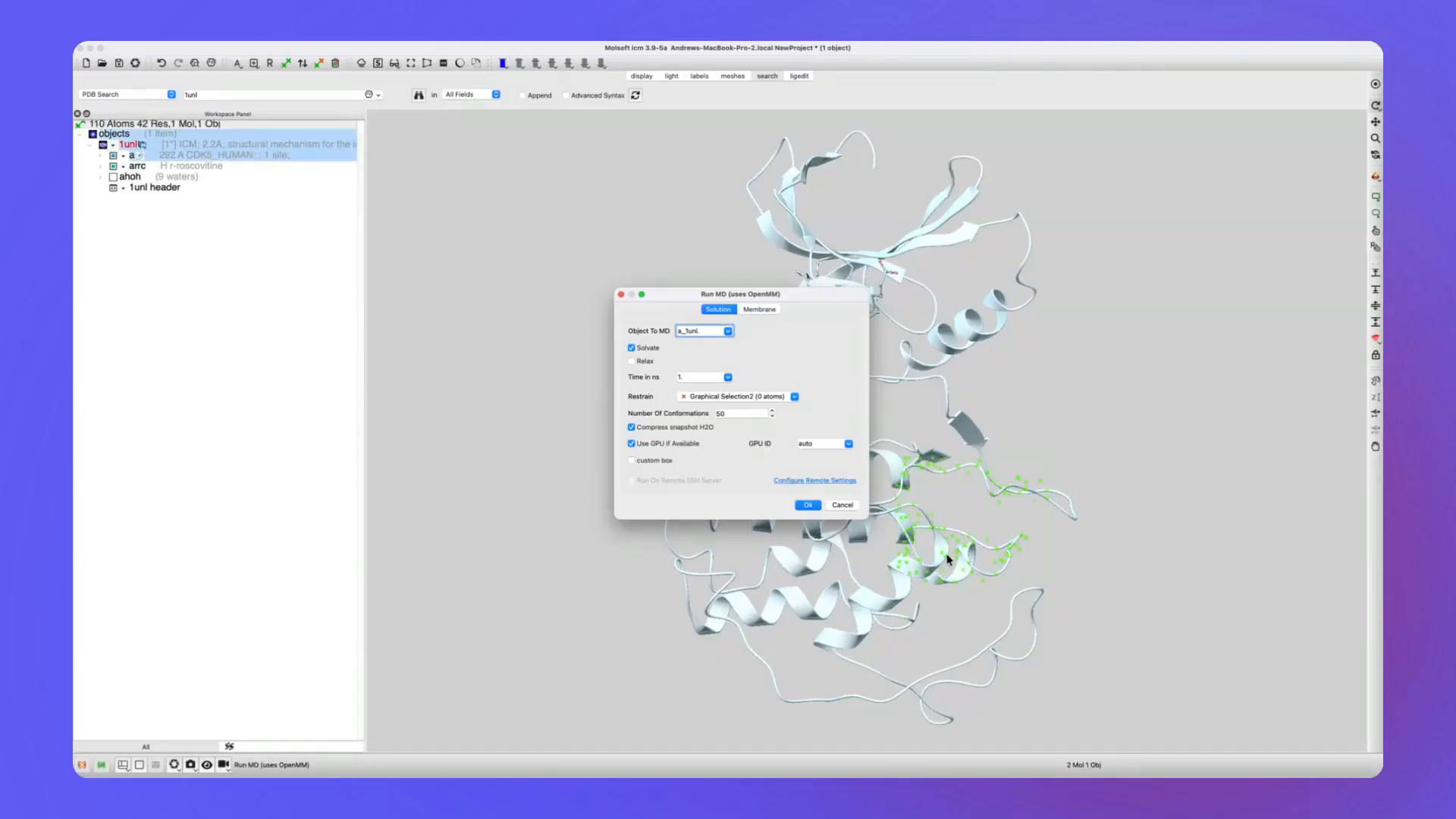
click(950, 492)
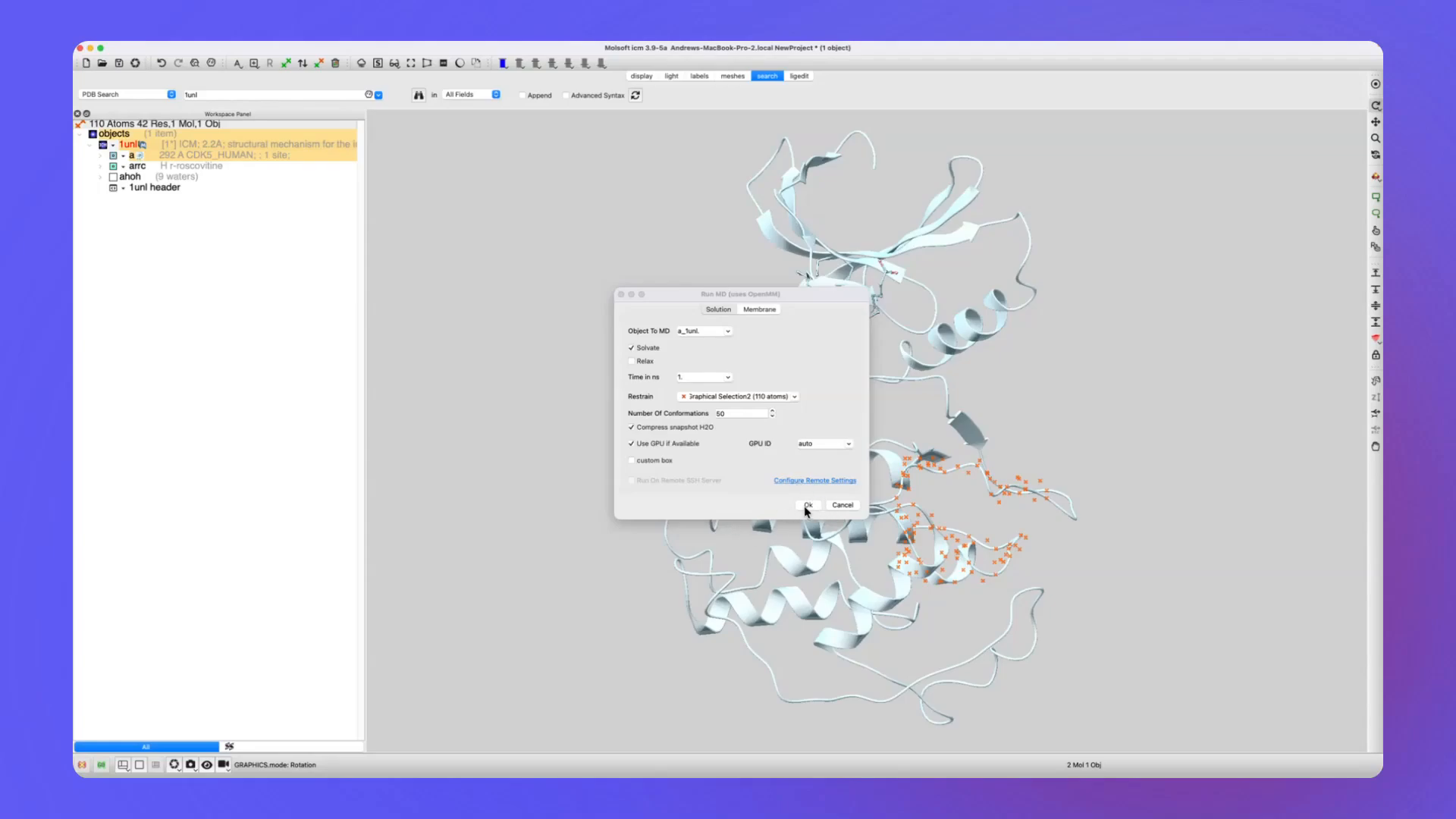
Switch to the 1unl_mdrun_nocalcs.icb project window and expand the conformation stack of the 1unl_MD object.
key(super+Tab)
key(super+Tab)
key(super+Tab)
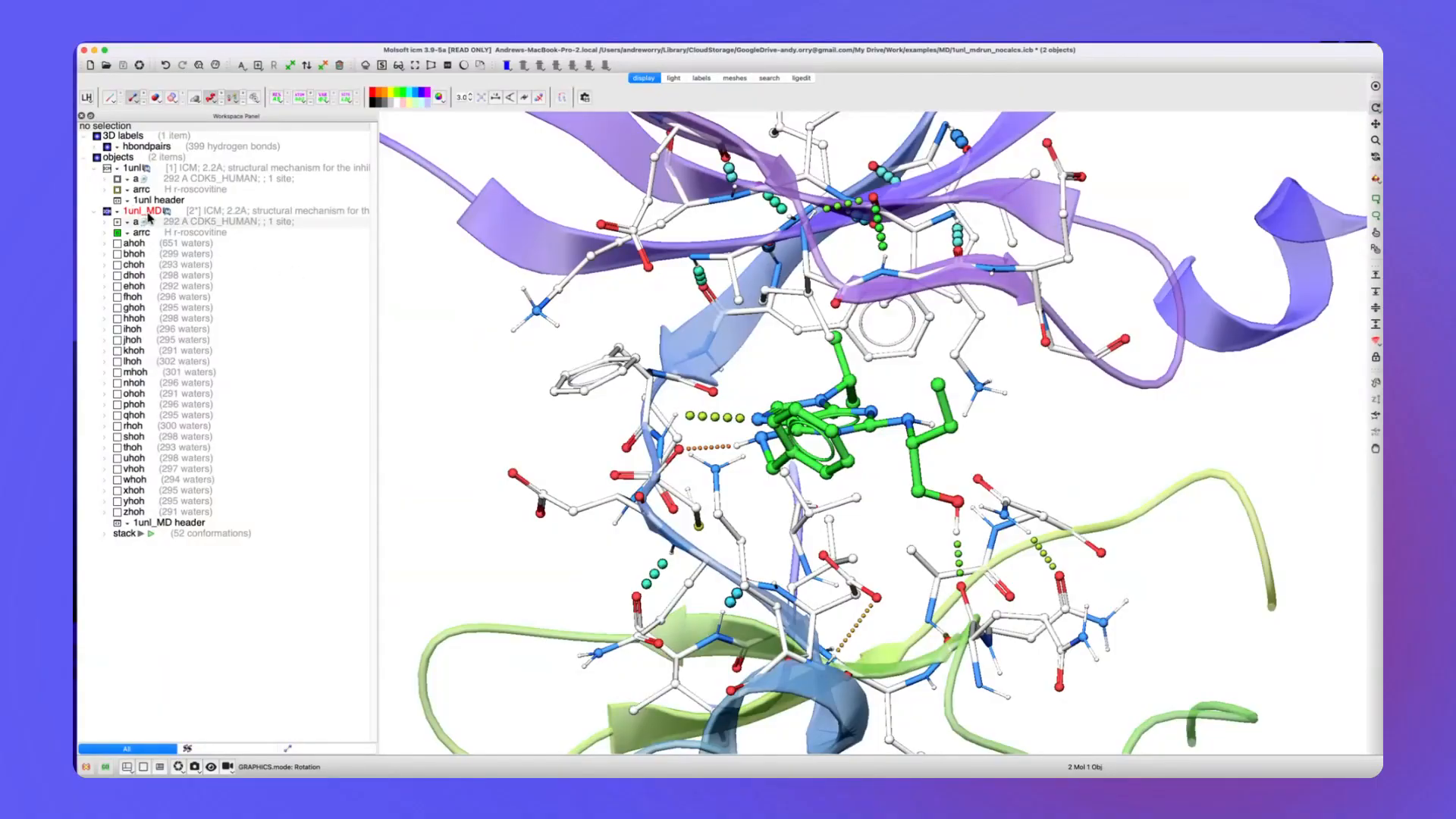
click(142, 536)
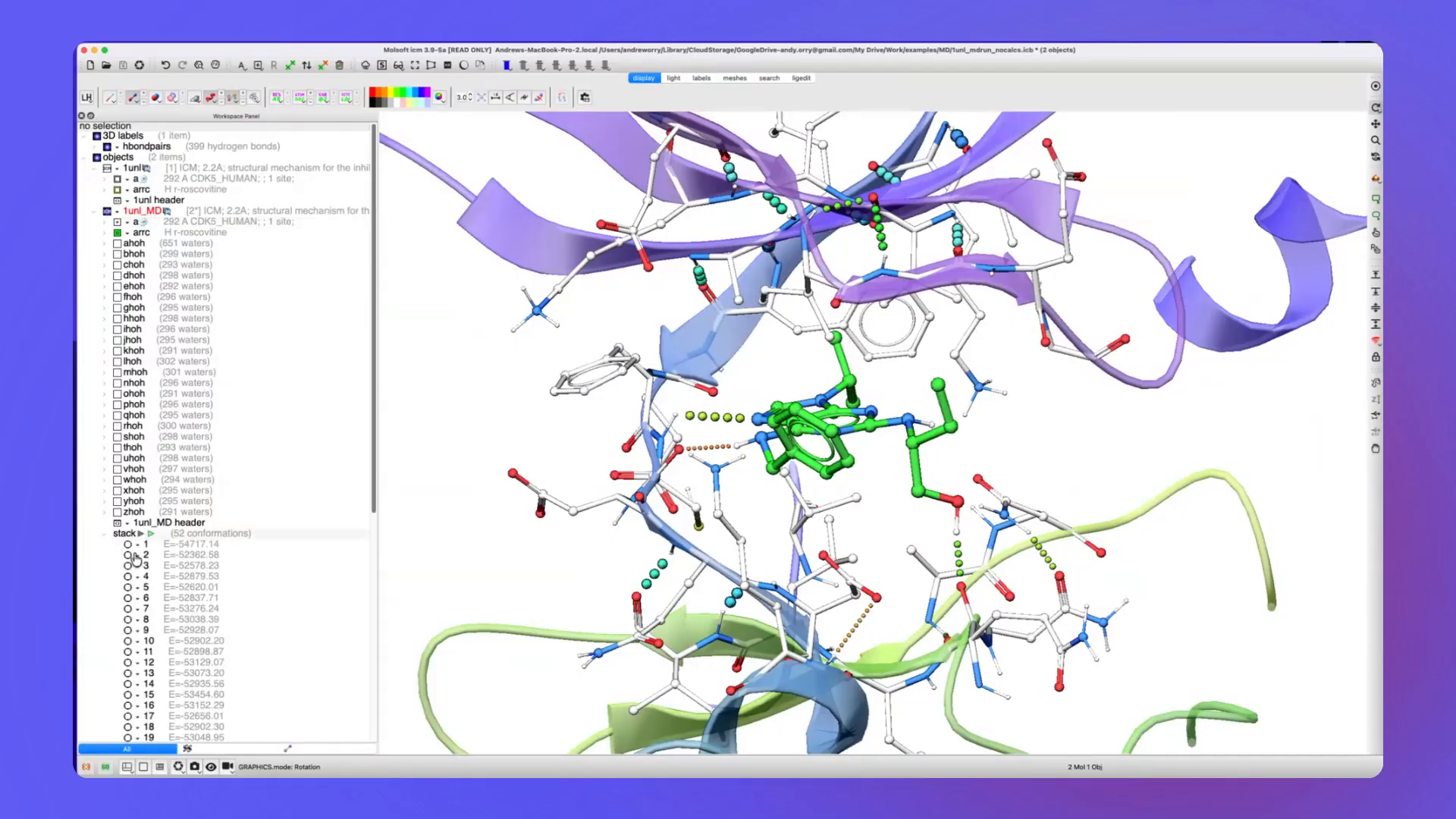
View MD conformations 1 to 6 one by one, and play the whole stack as an animation before stopping it.
click(128, 545)
click(129, 556)
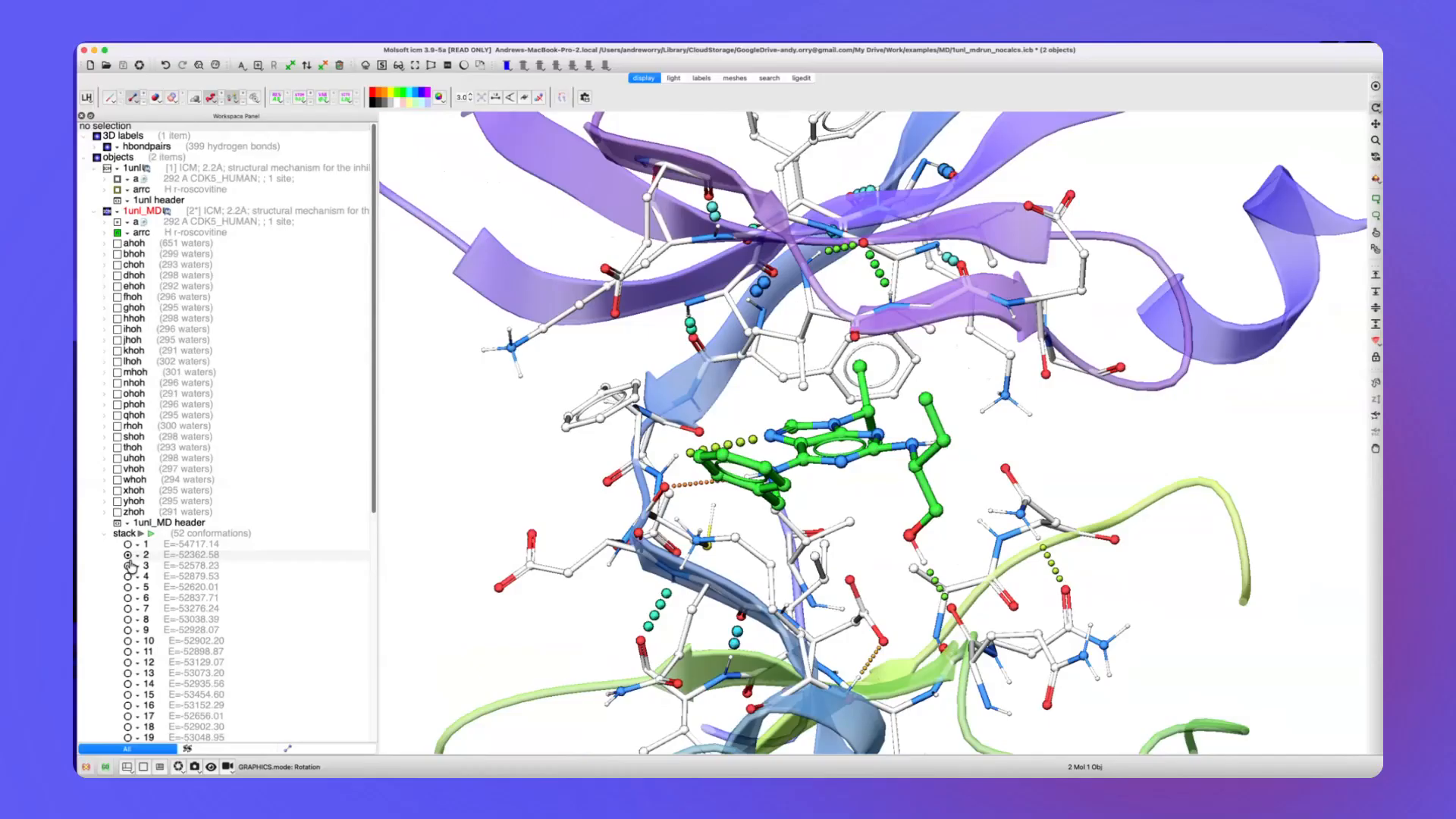
click(129, 565)
click(128, 576)
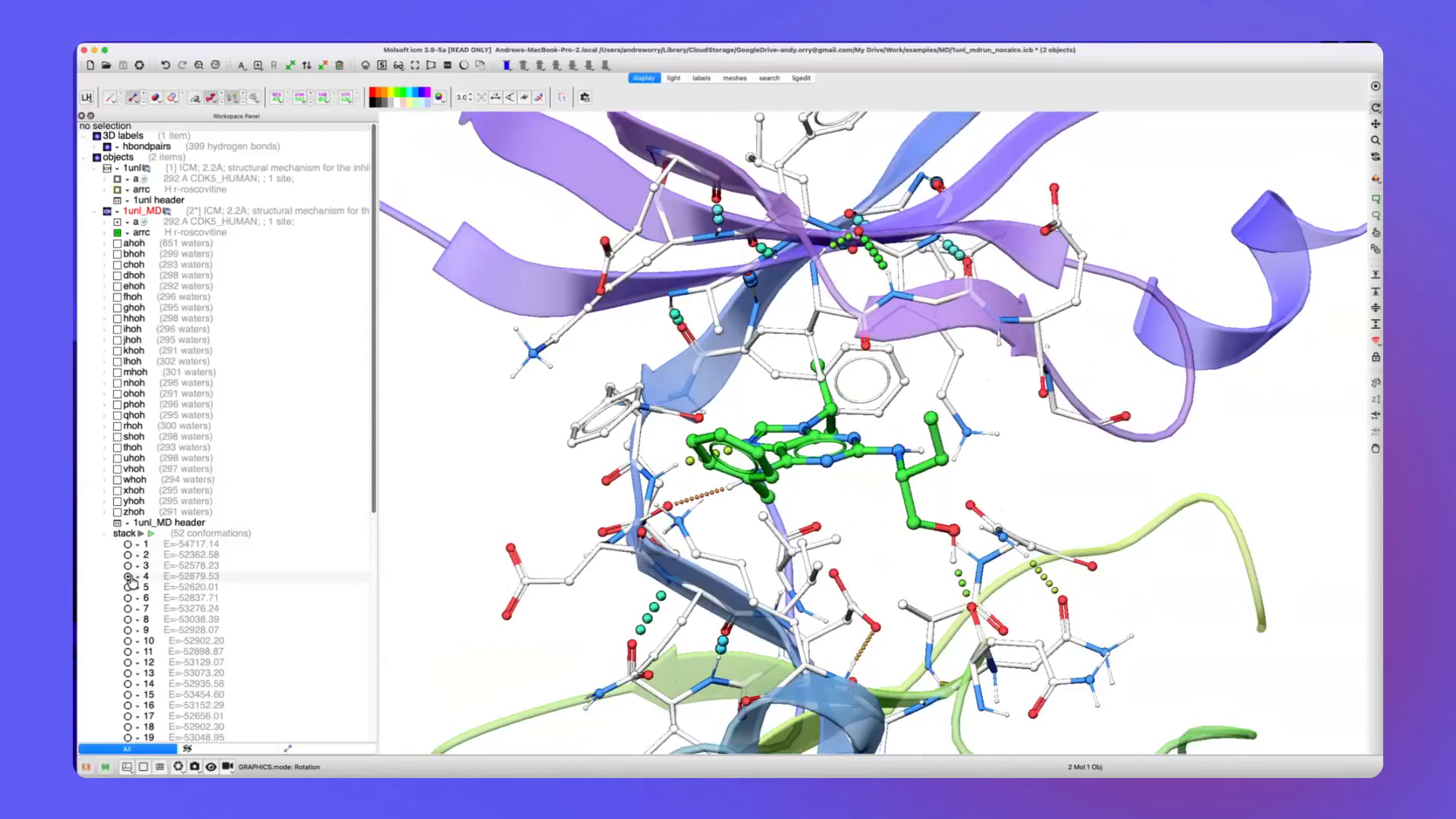
click(128, 587)
click(128, 598)
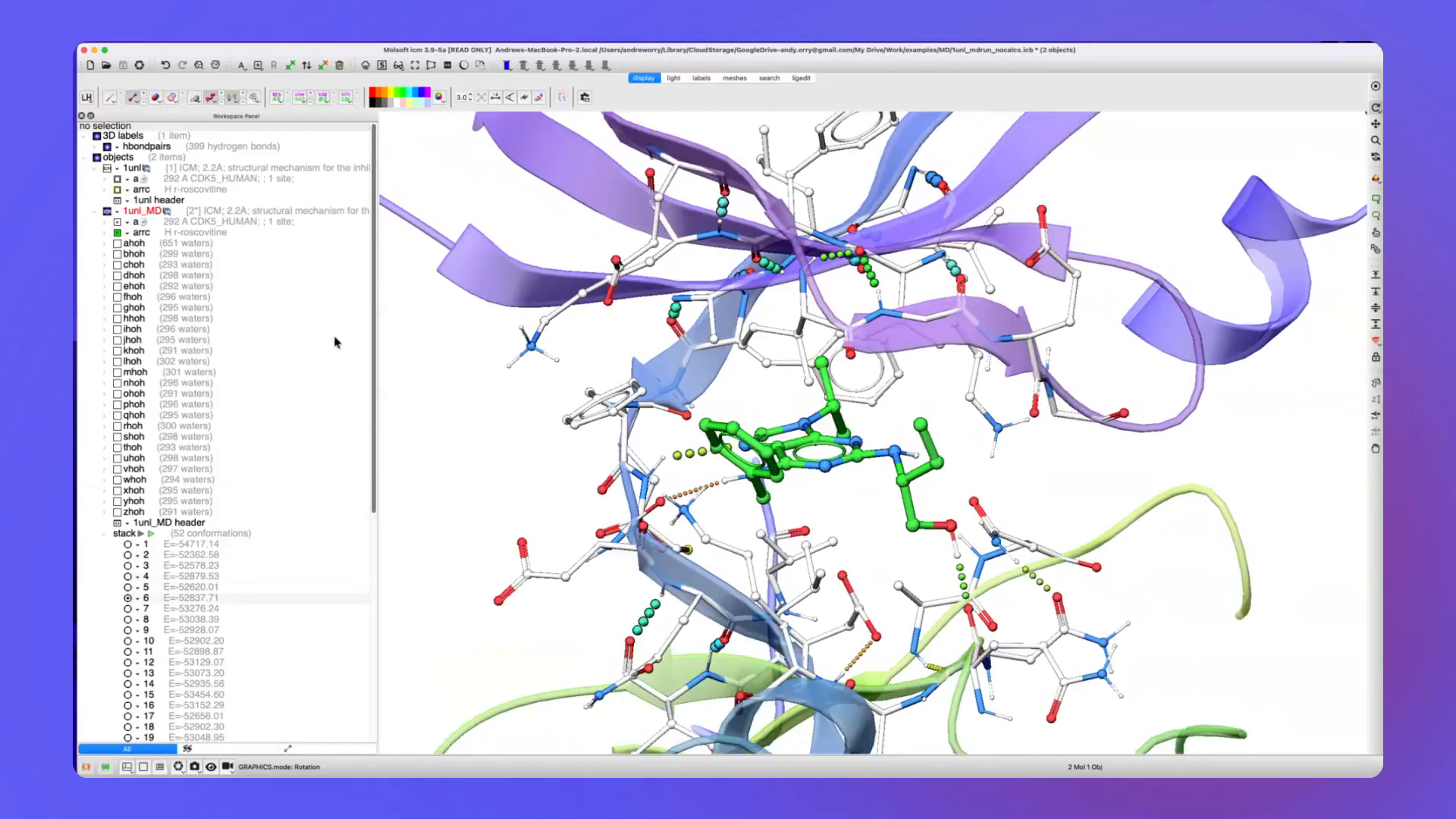
click(151, 533)
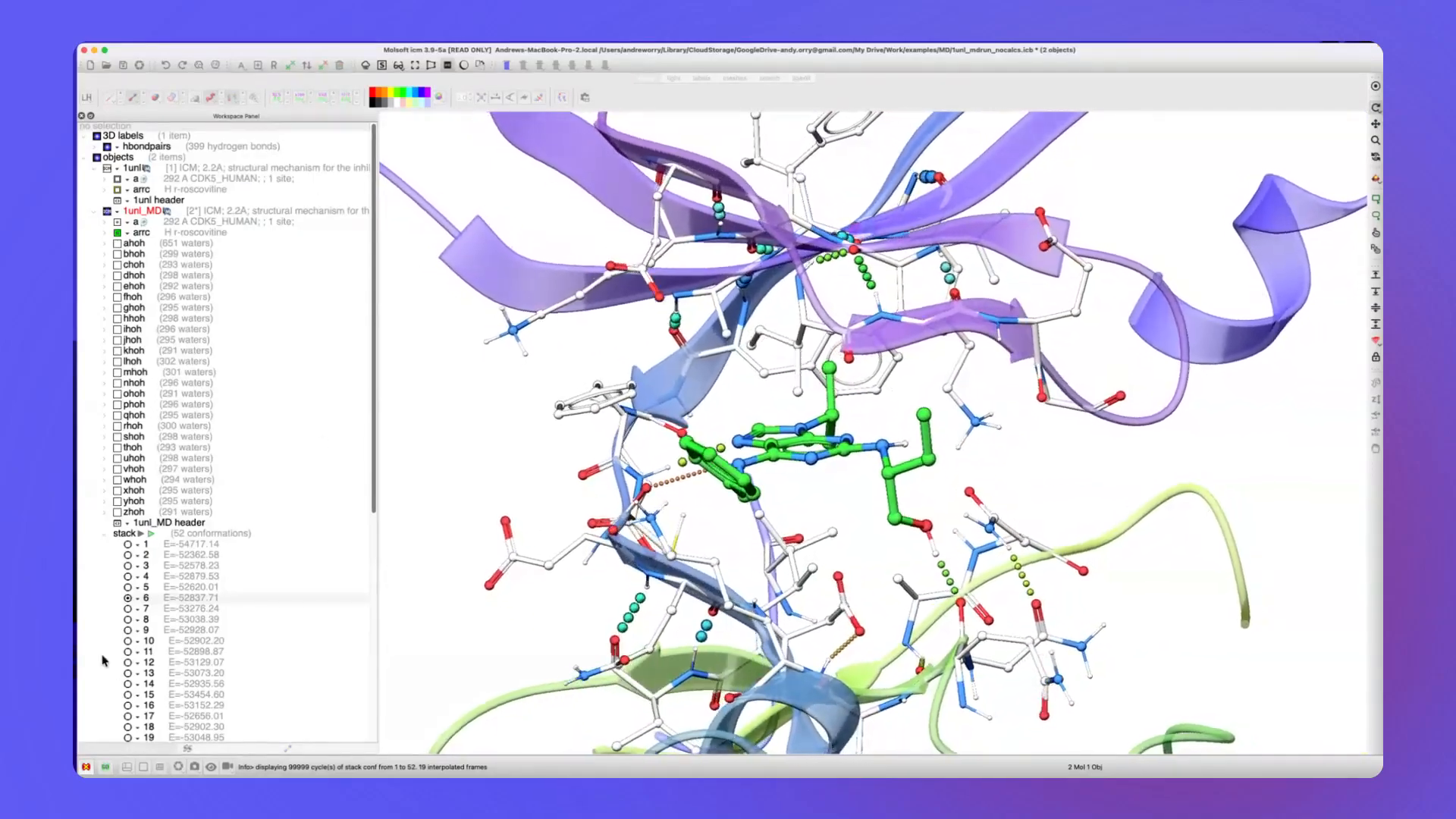
click(84, 769)
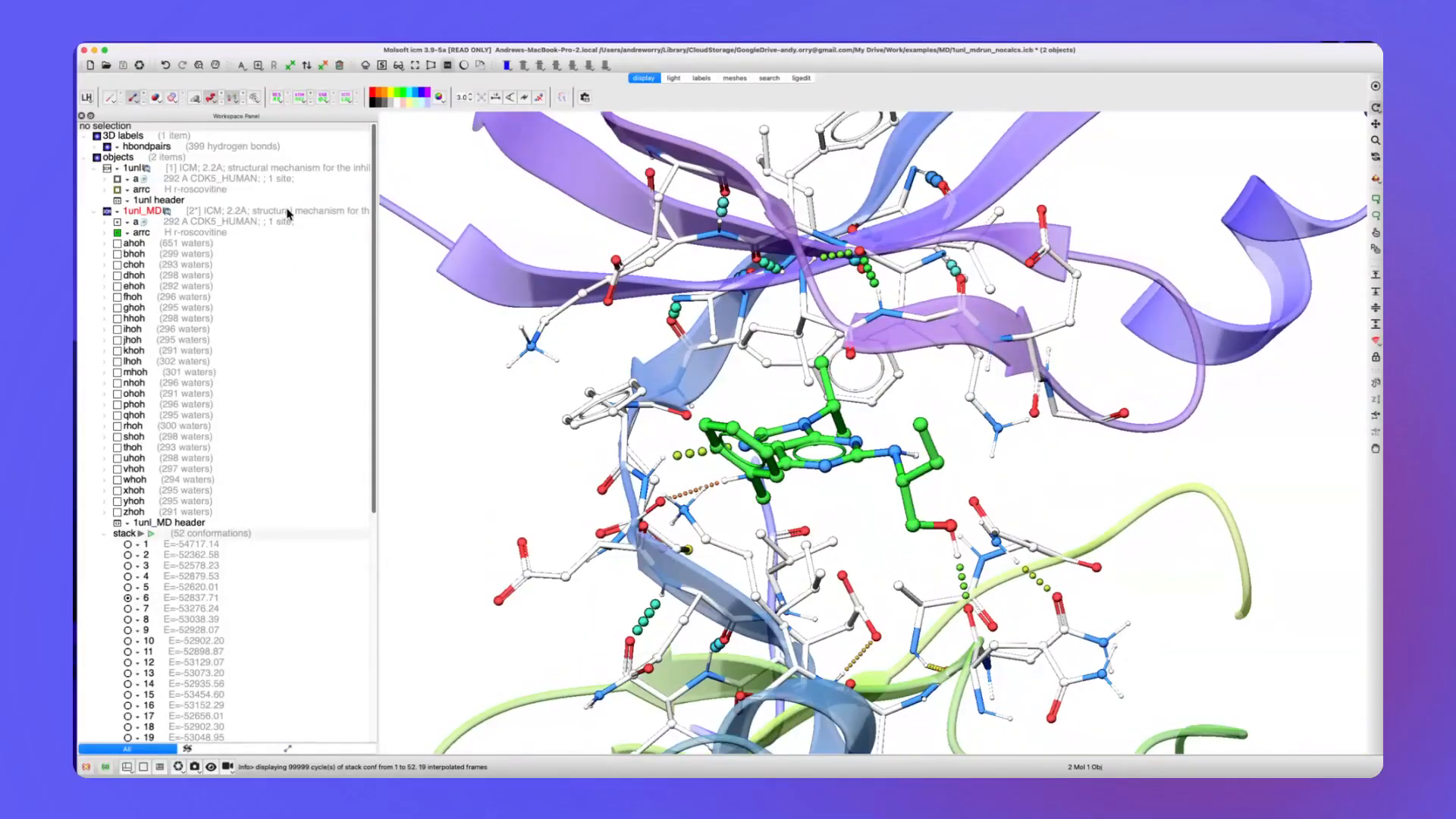
Temporarily show the molecular surface of chain a in 1unl_MD while playing back the conformation stack.
click(185, 225)
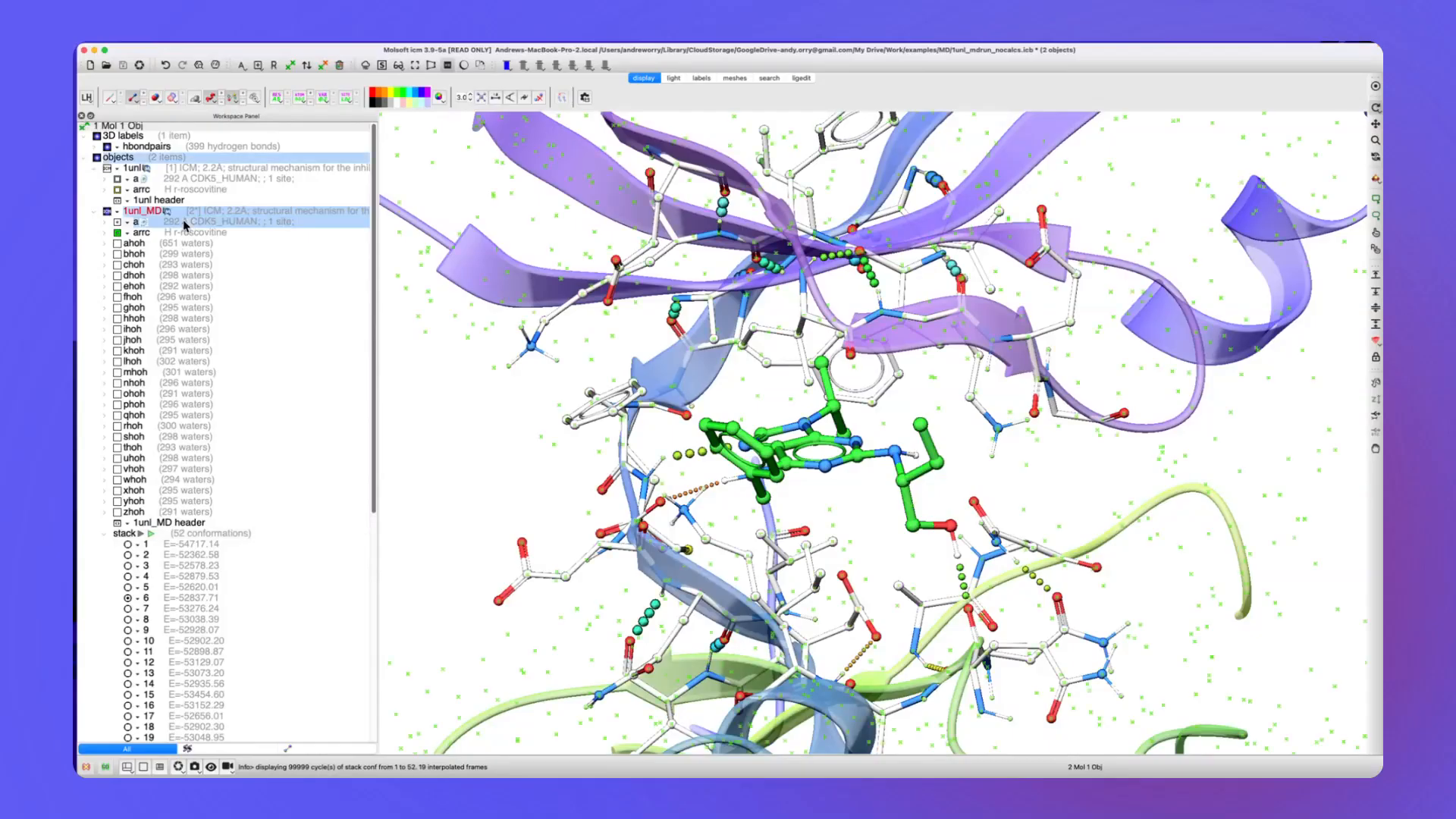
click(196, 99)
click(433, 430)
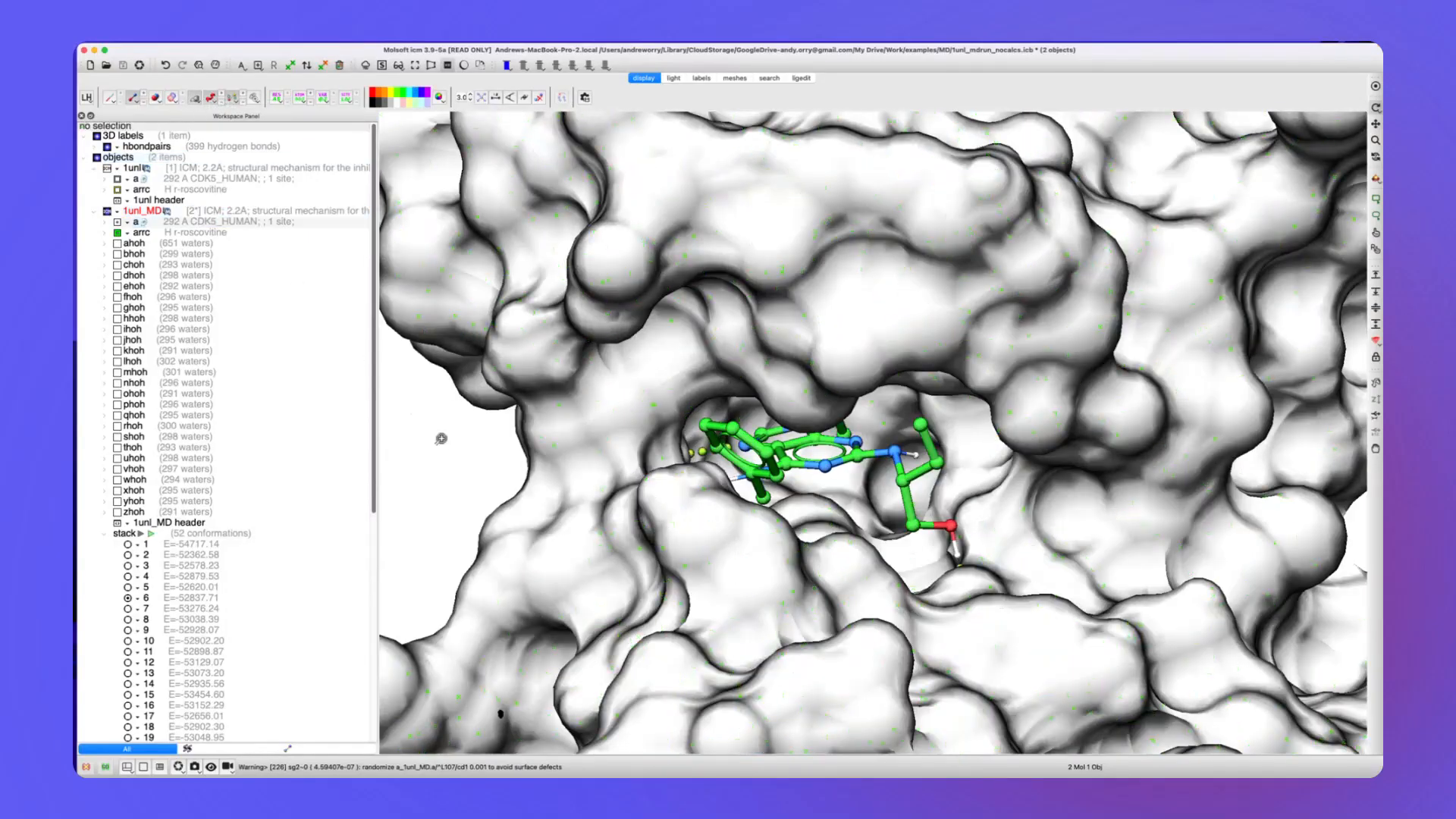
click(151, 534)
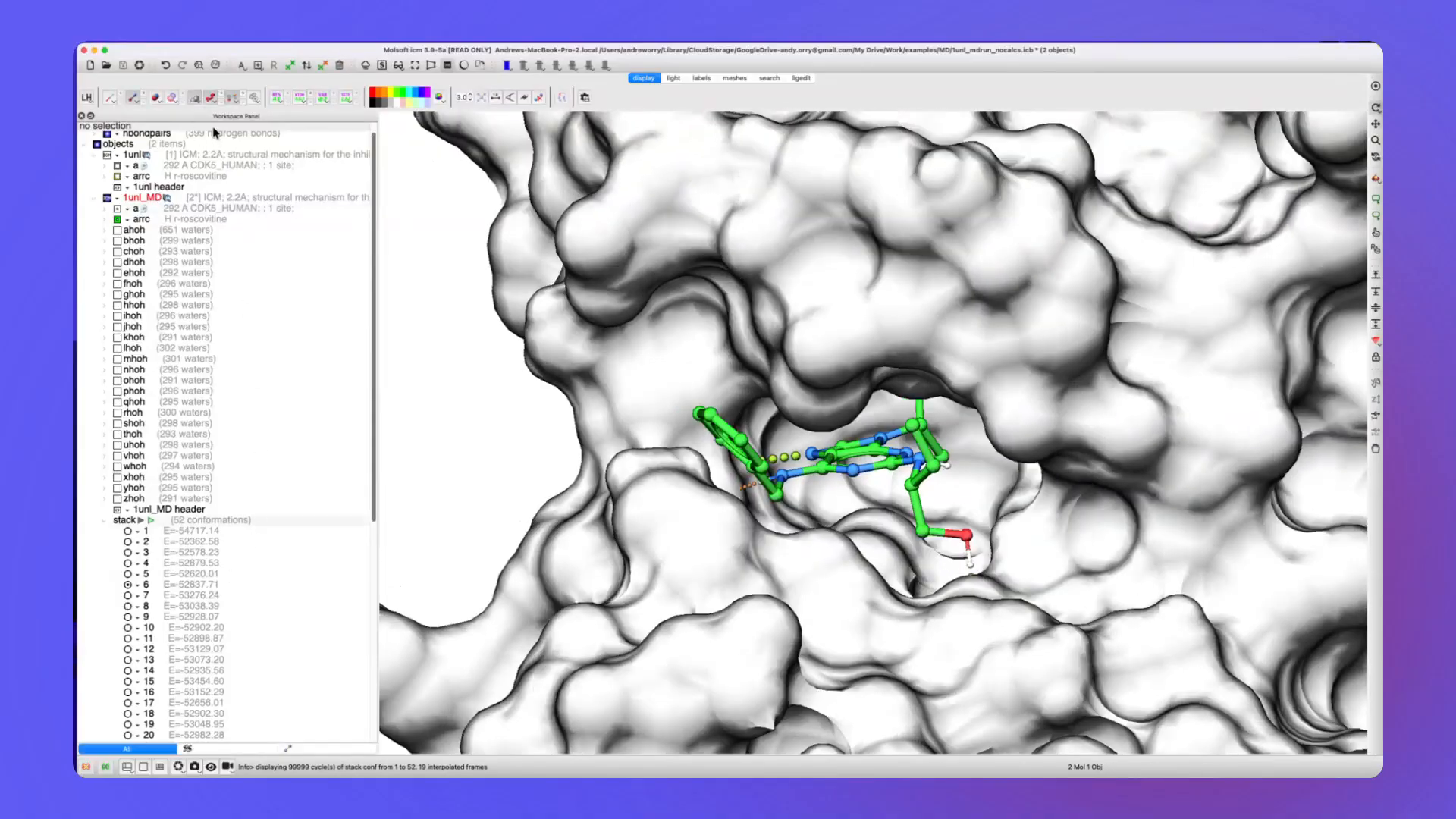
click(194, 98)
drag(597, 436, 509, 496)
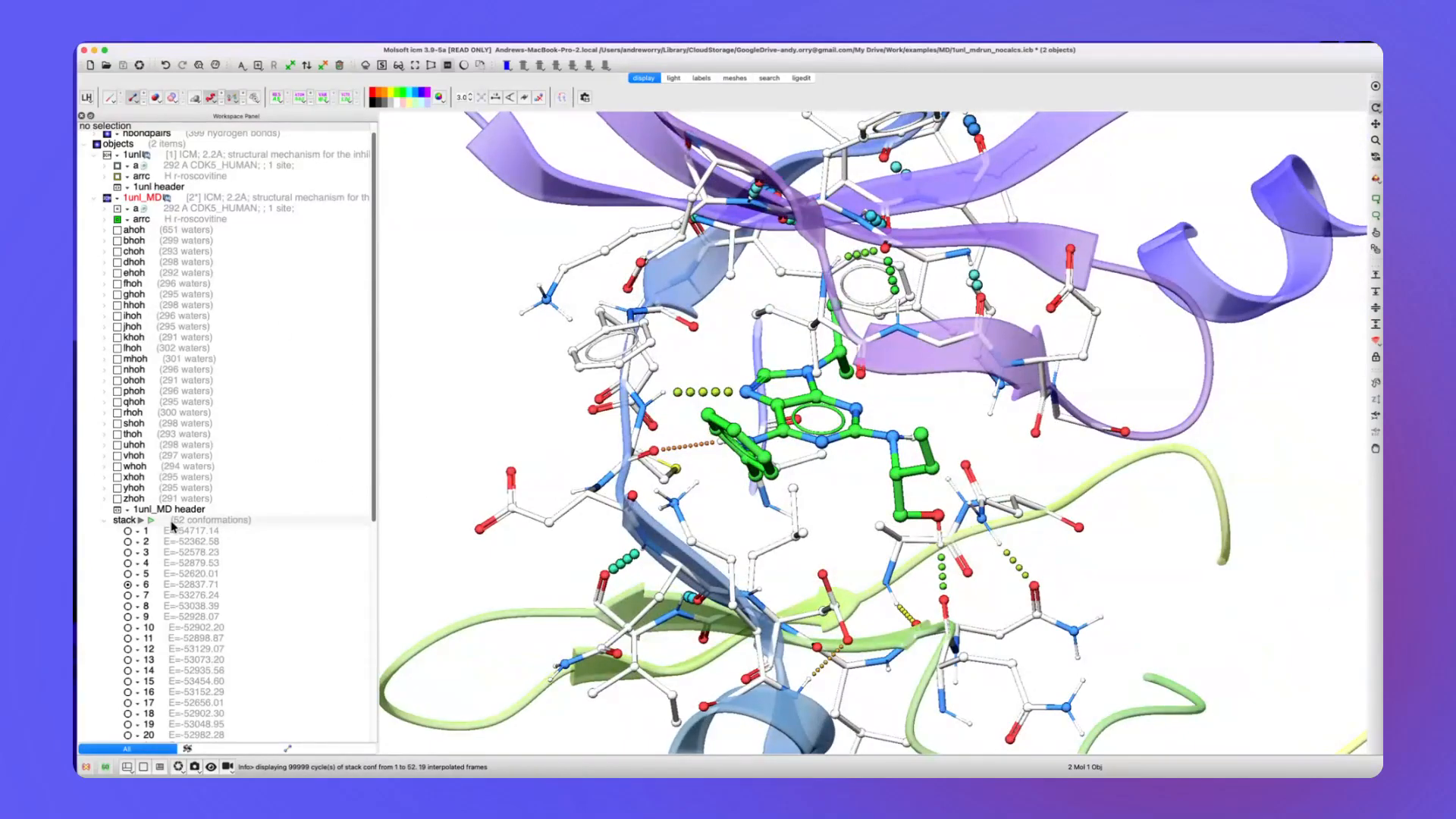
Run the Ligand Contacts stack calculation for the arrc ligand, including individual residues, with a pocket sphere radius of 5.00.
right_click(176, 523)
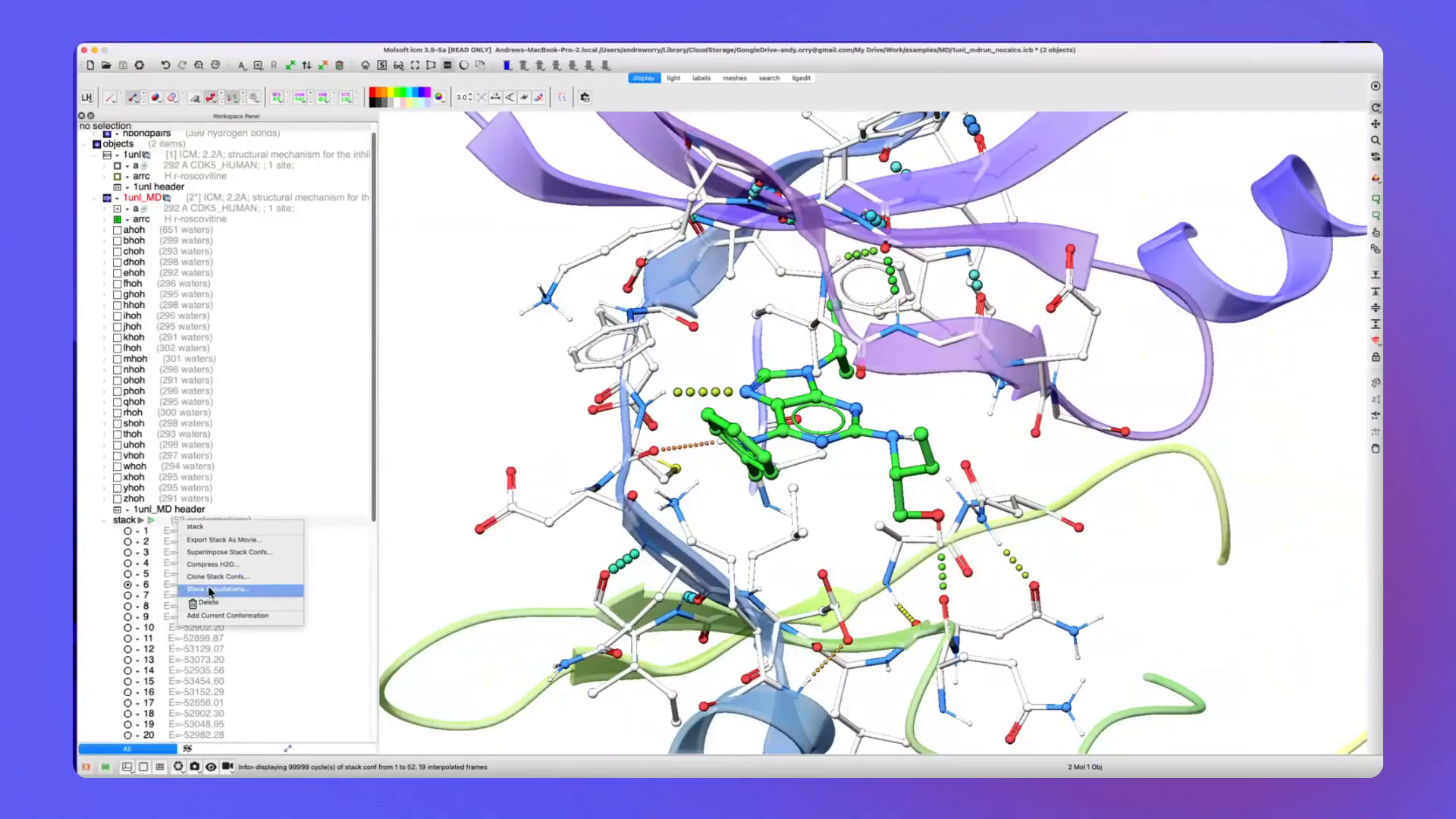
click(209, 588)
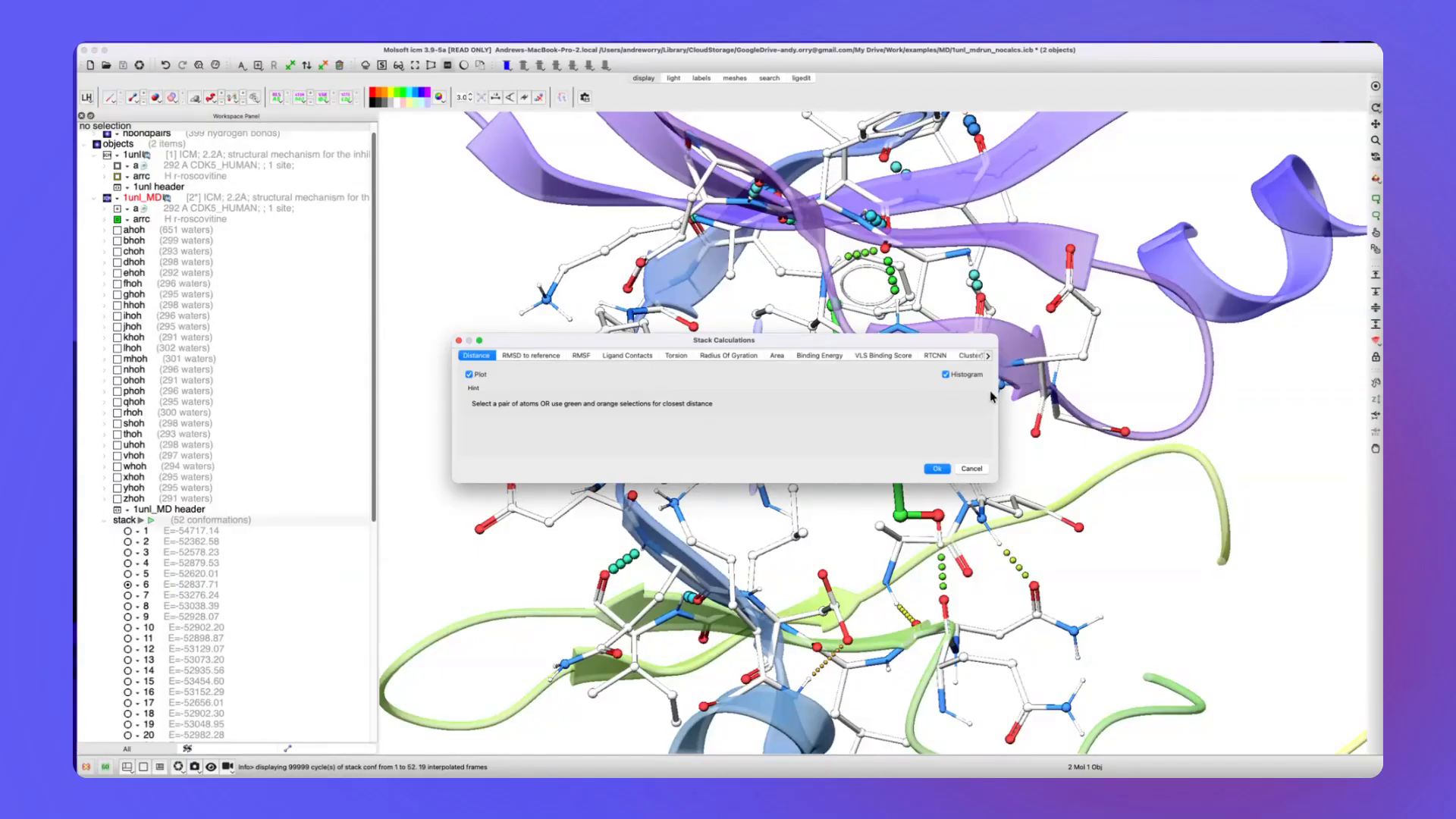
drag(995, 391, 1103, 388)
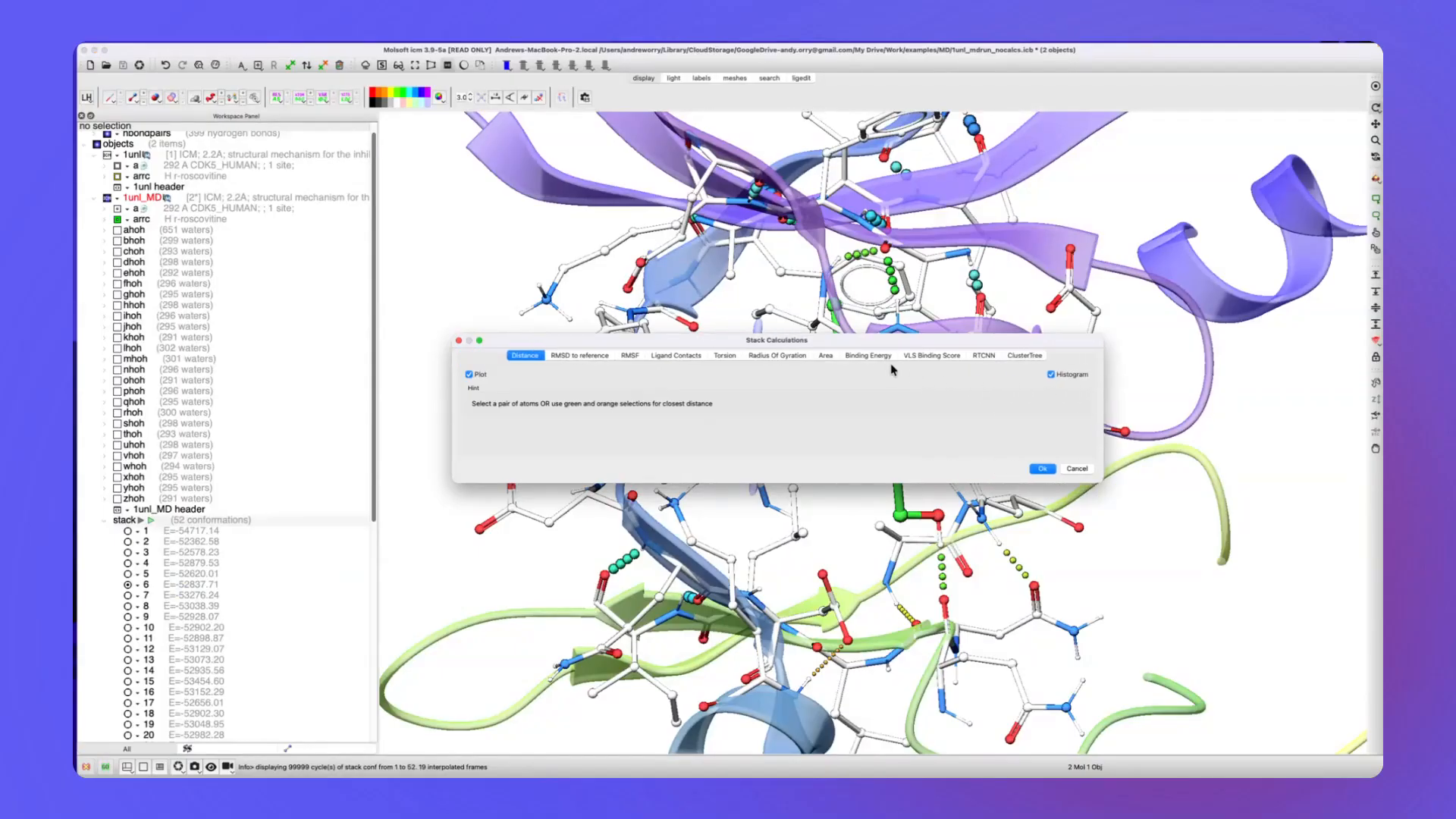
click(675, 356)
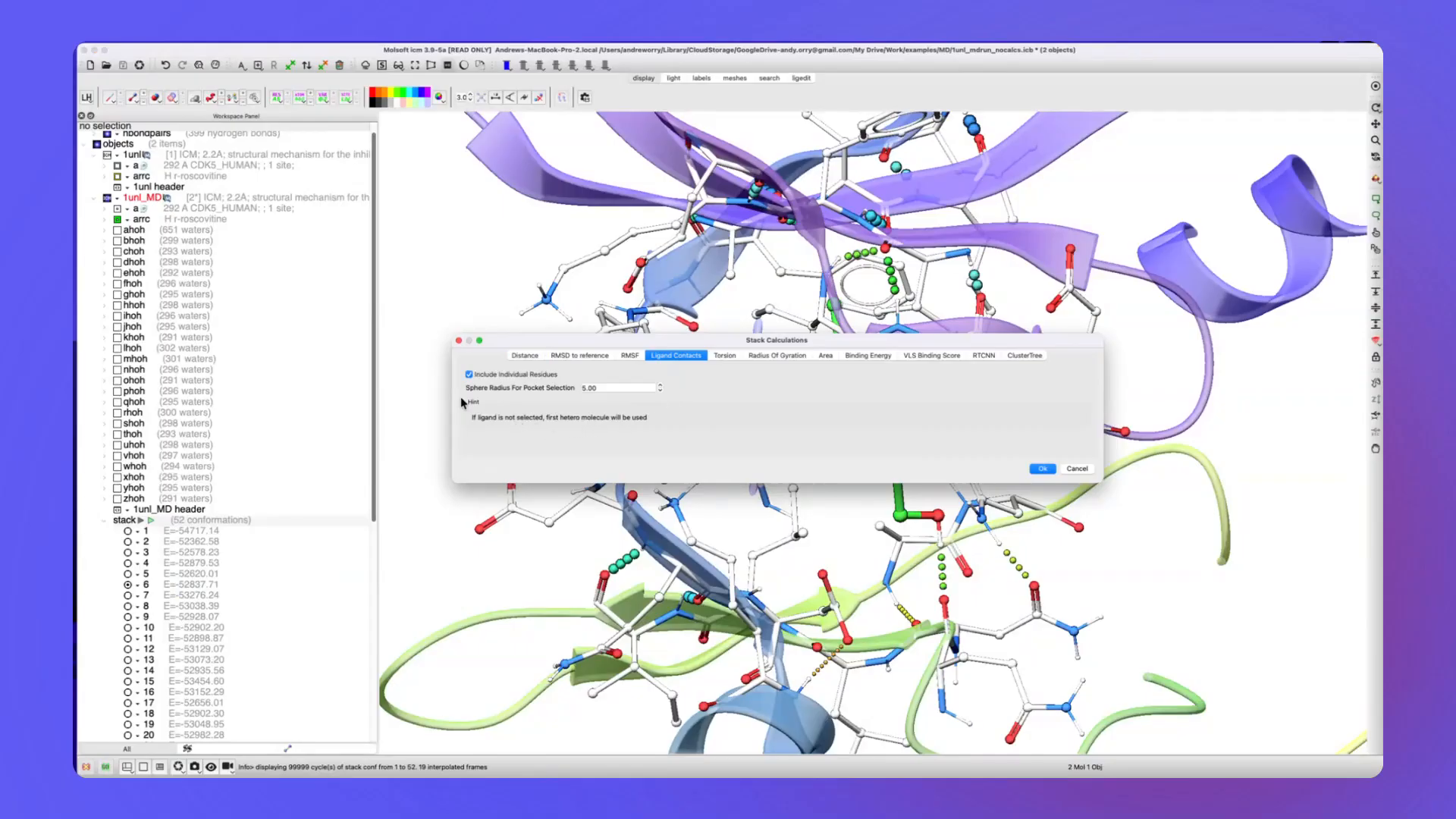
click(182, 220)
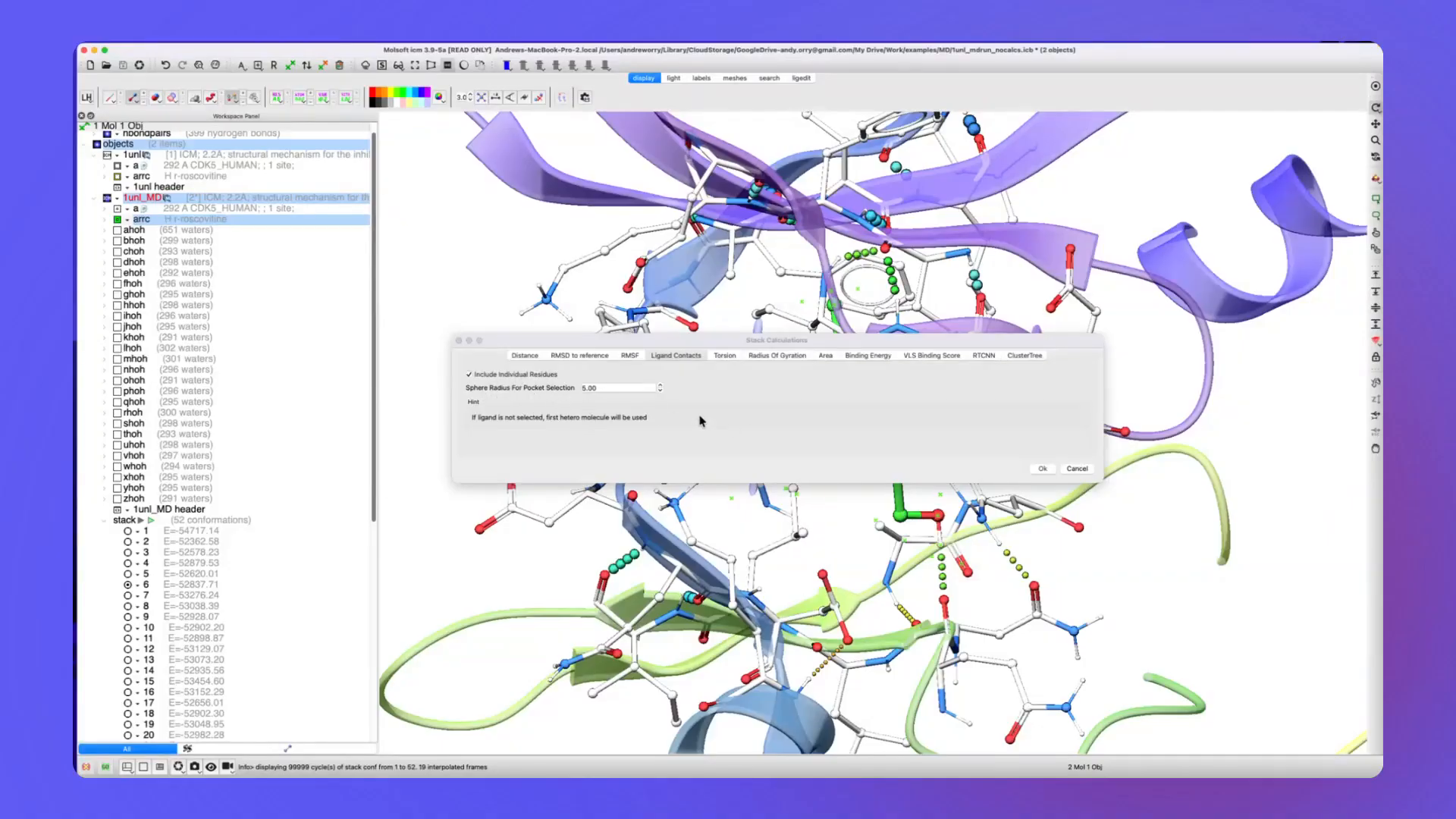
click(1043, 469)
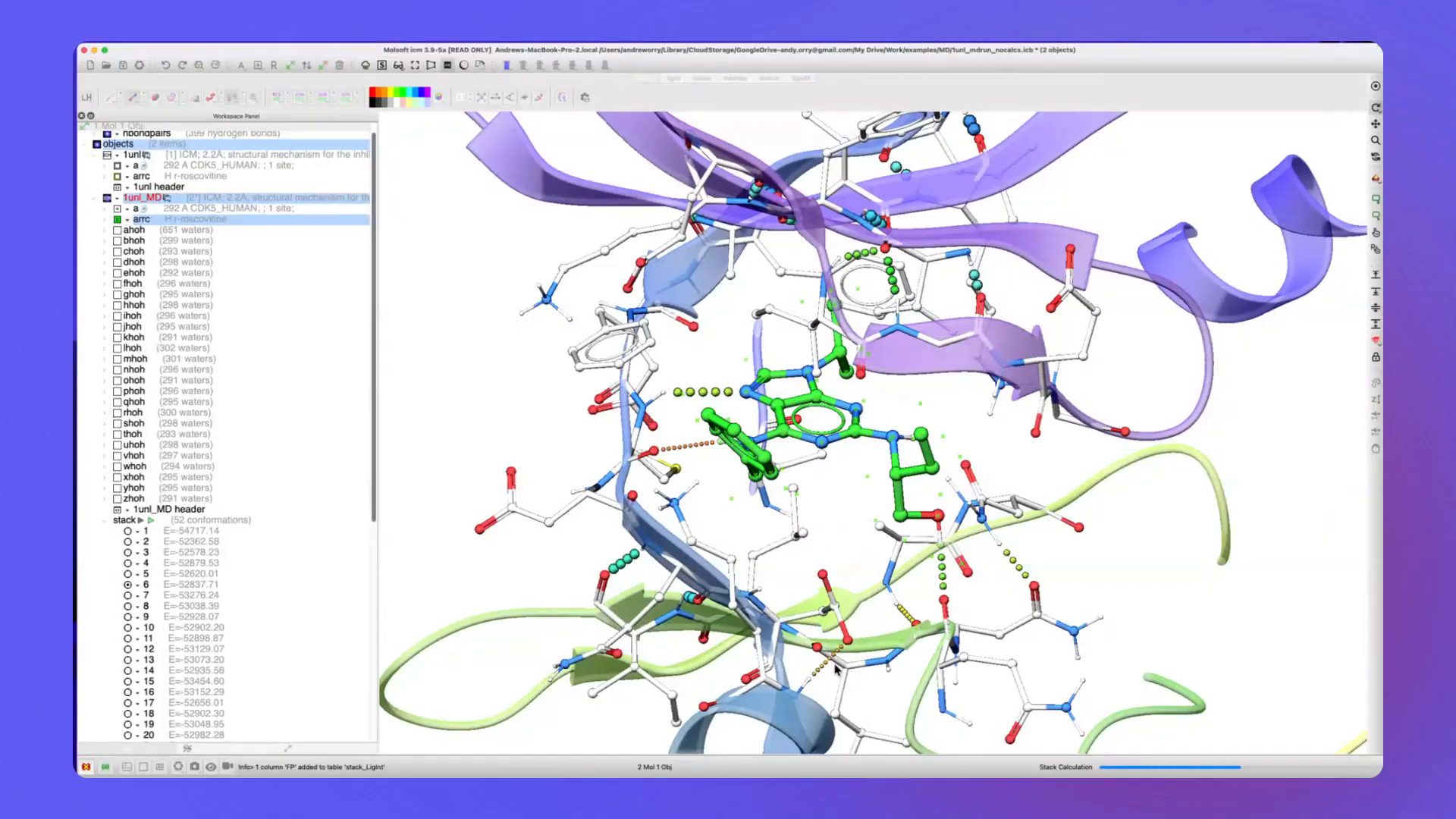
drag(839, 625, 839, 464)
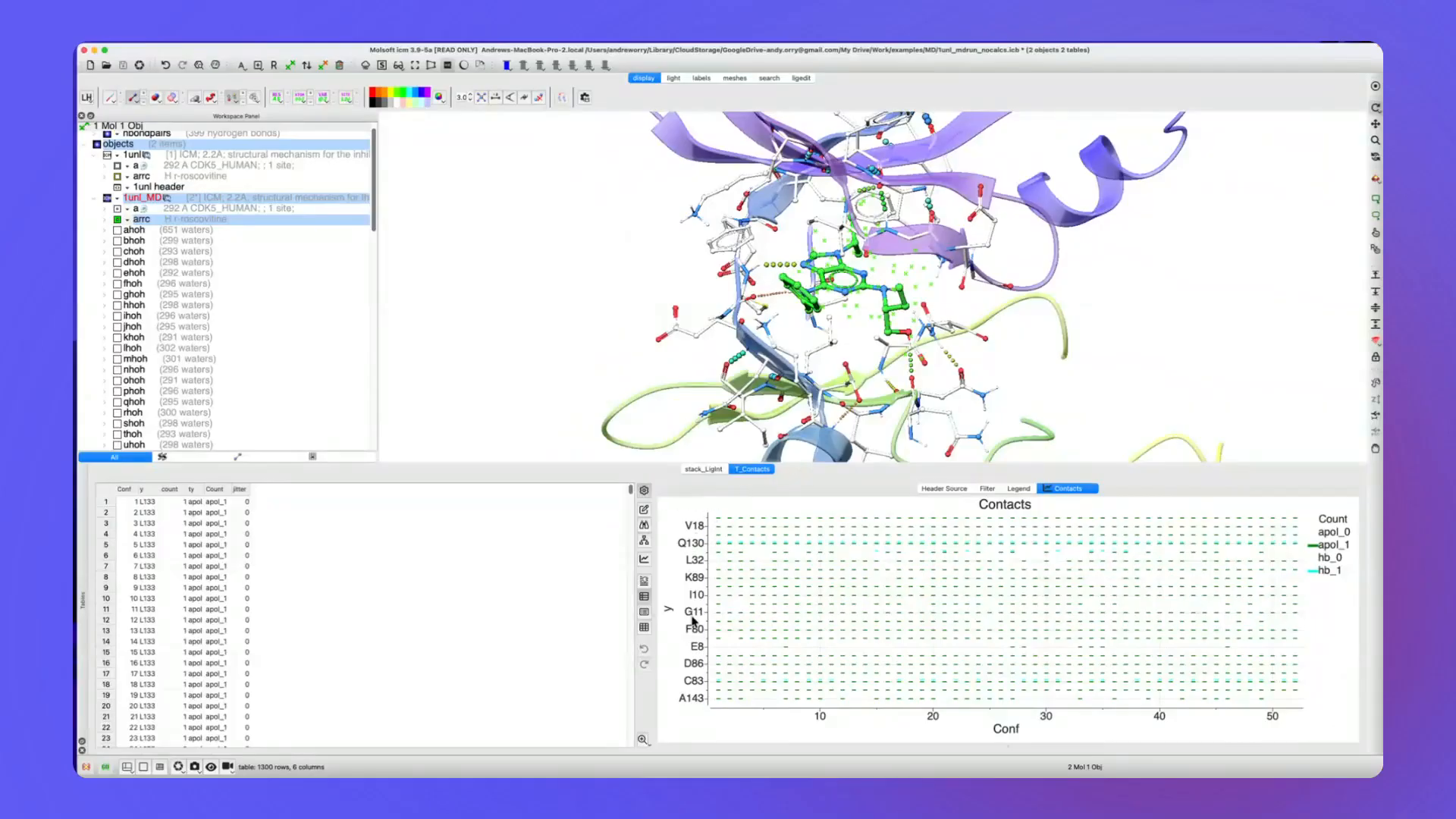
Examine the Contacts plot at residue A143 and compare the per-residue contacts table with the contact count table and plot.
click(809, 702)
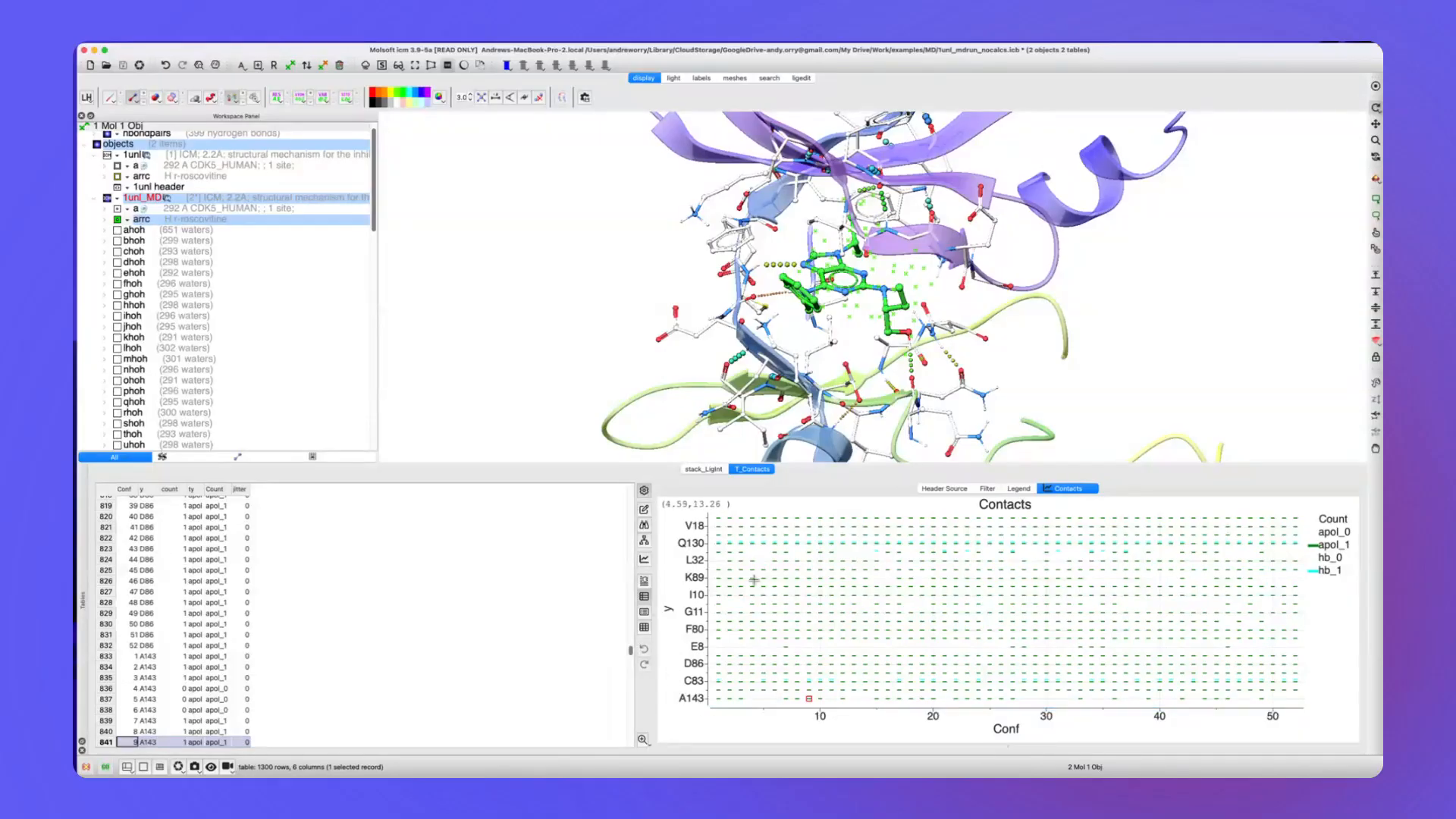
click(704, 469)
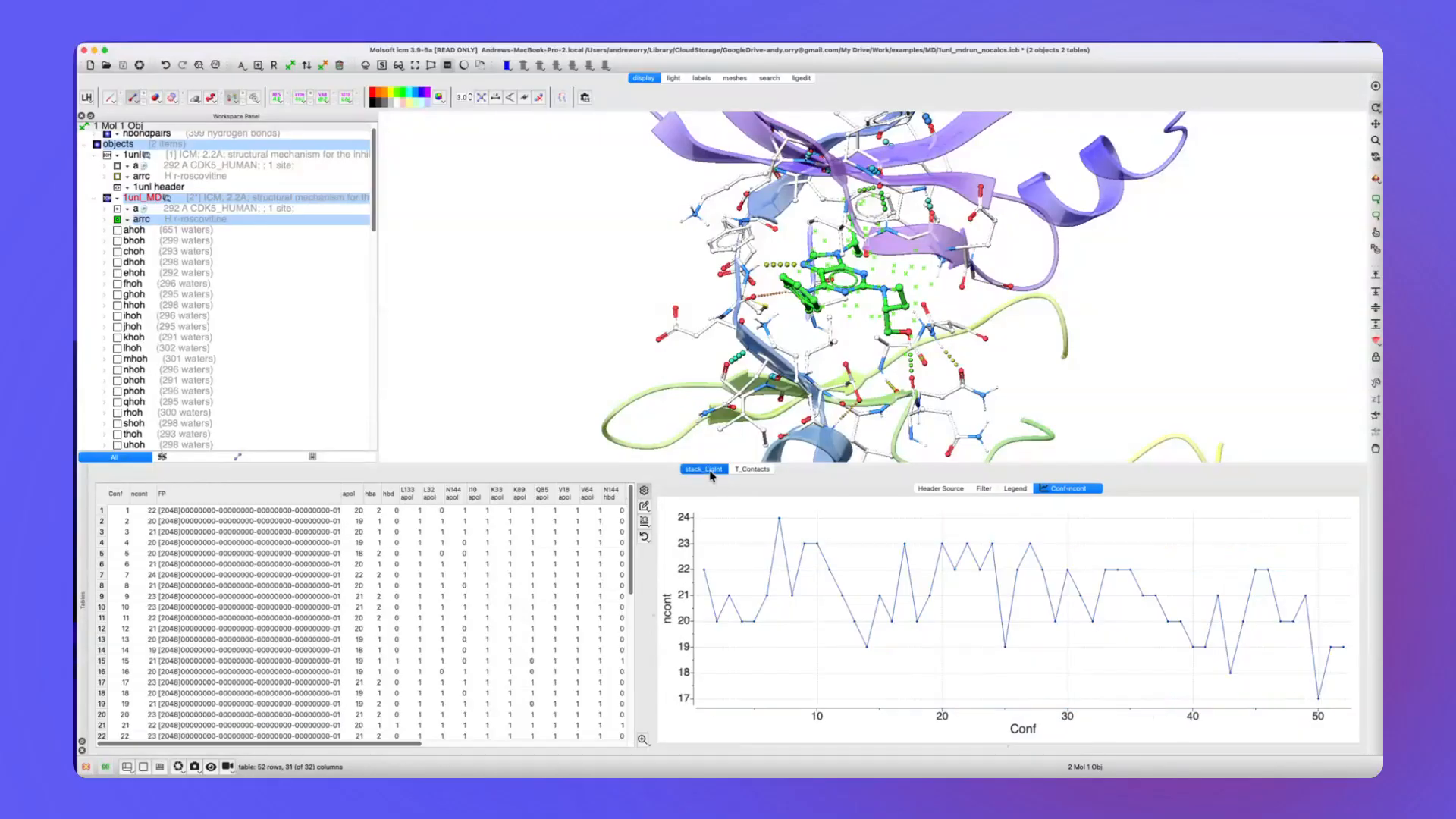
click(753, 469)
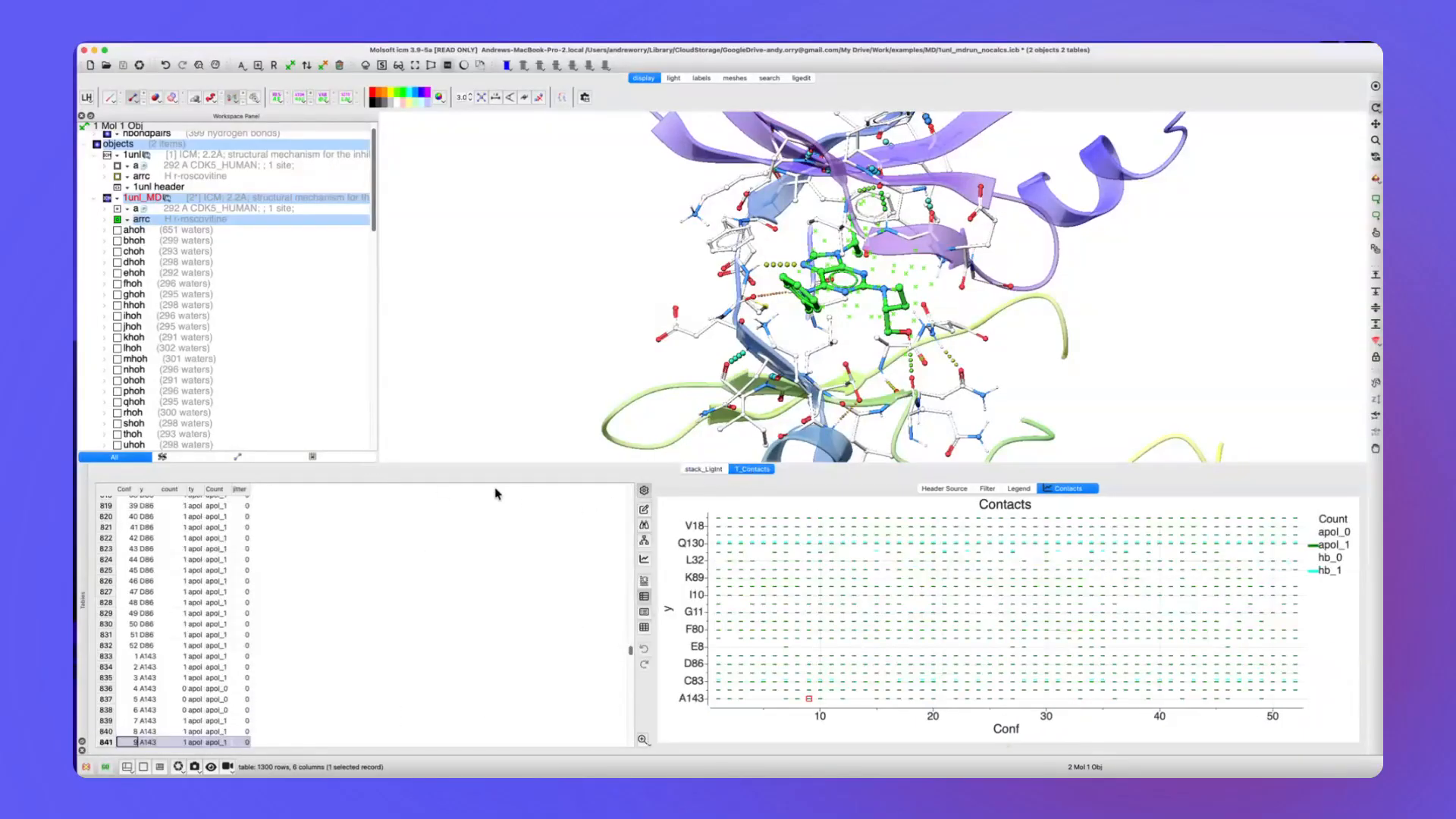
click(702, 469)
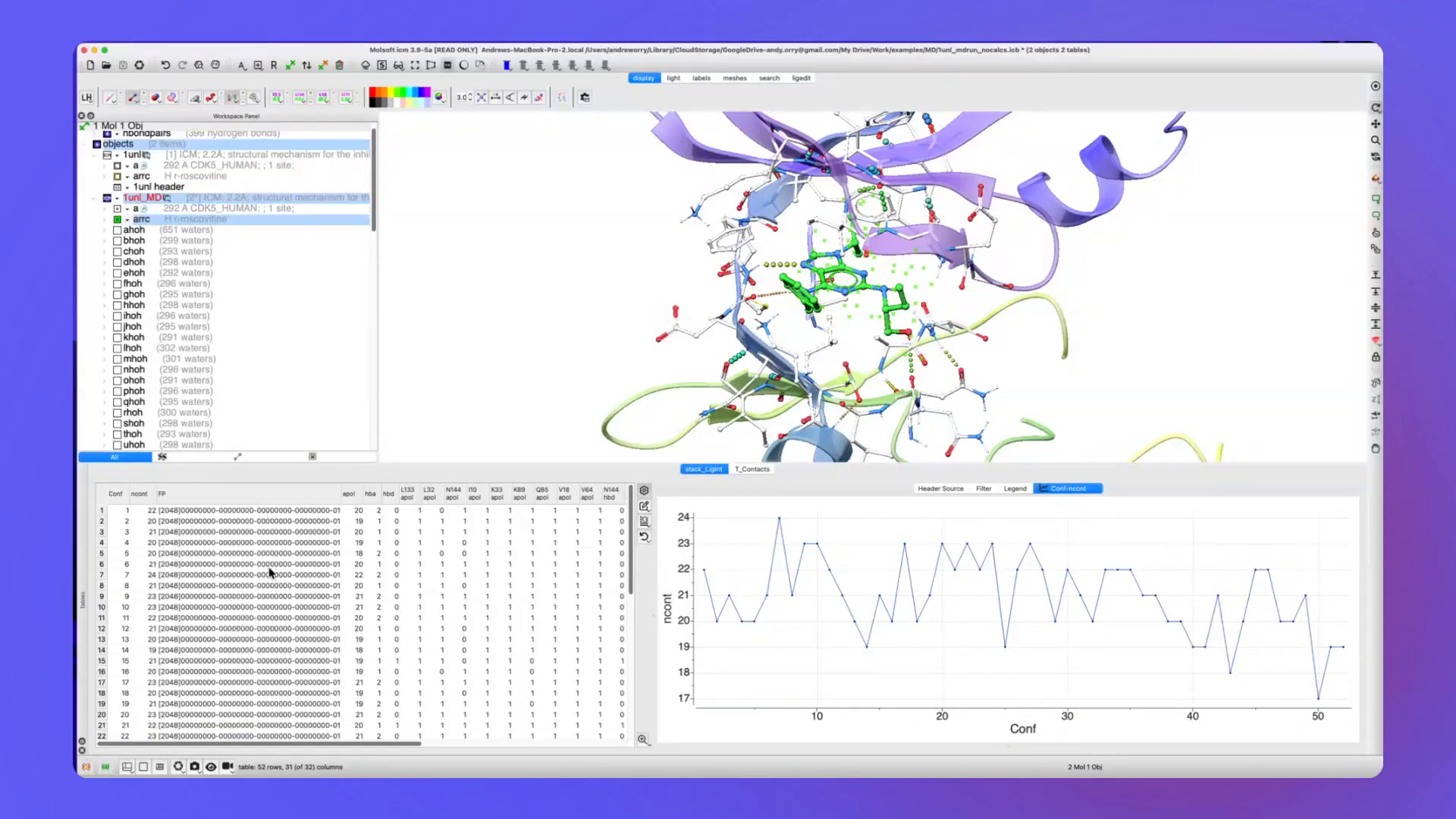
click(751, 469)
Open the stack calculations for the 1unl_MD conformation stack and choose the RTCNN calculation.
scroll(188, 282, down, 5)
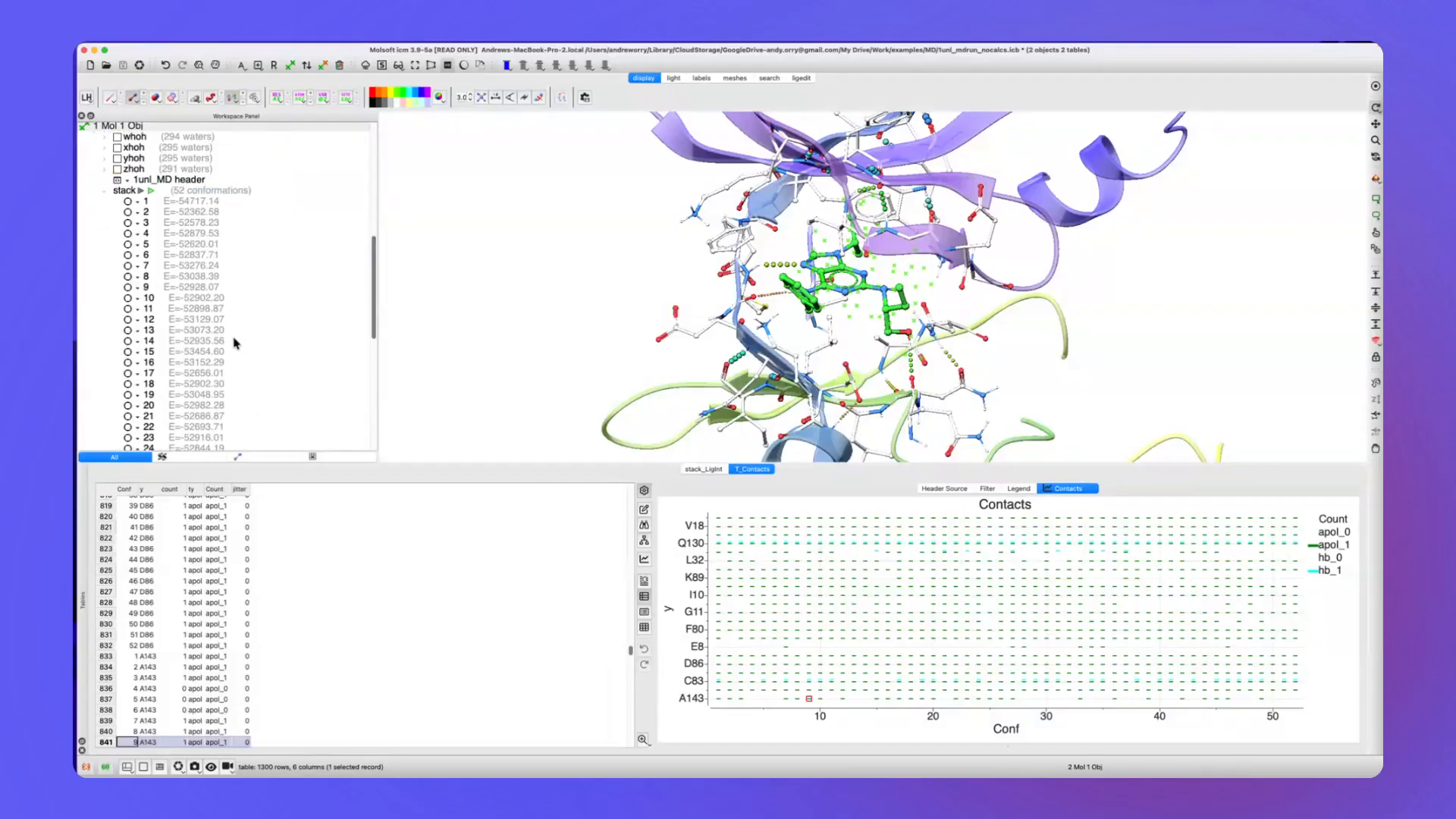
right_click(180, 194)
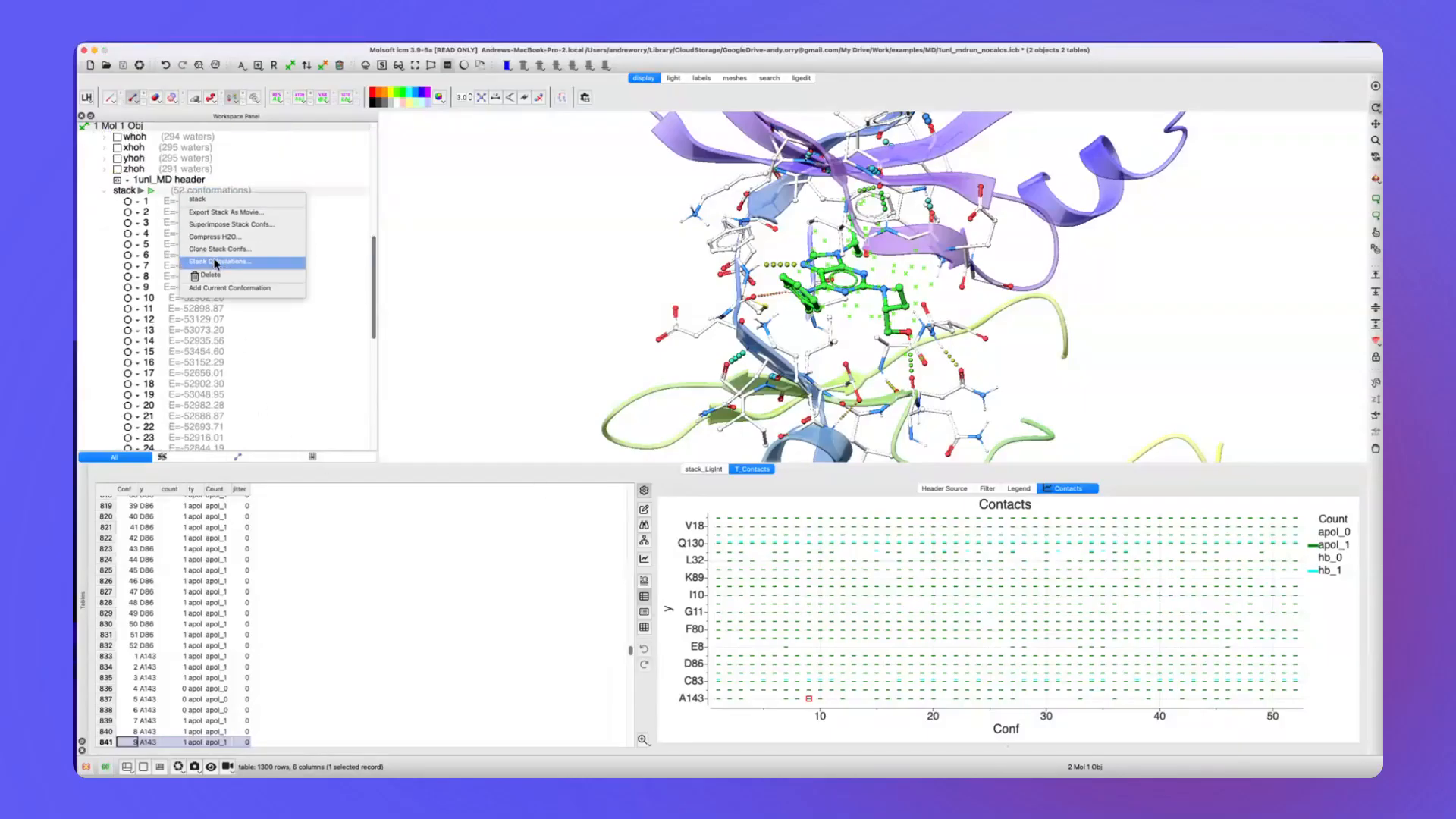
click(198, 263)
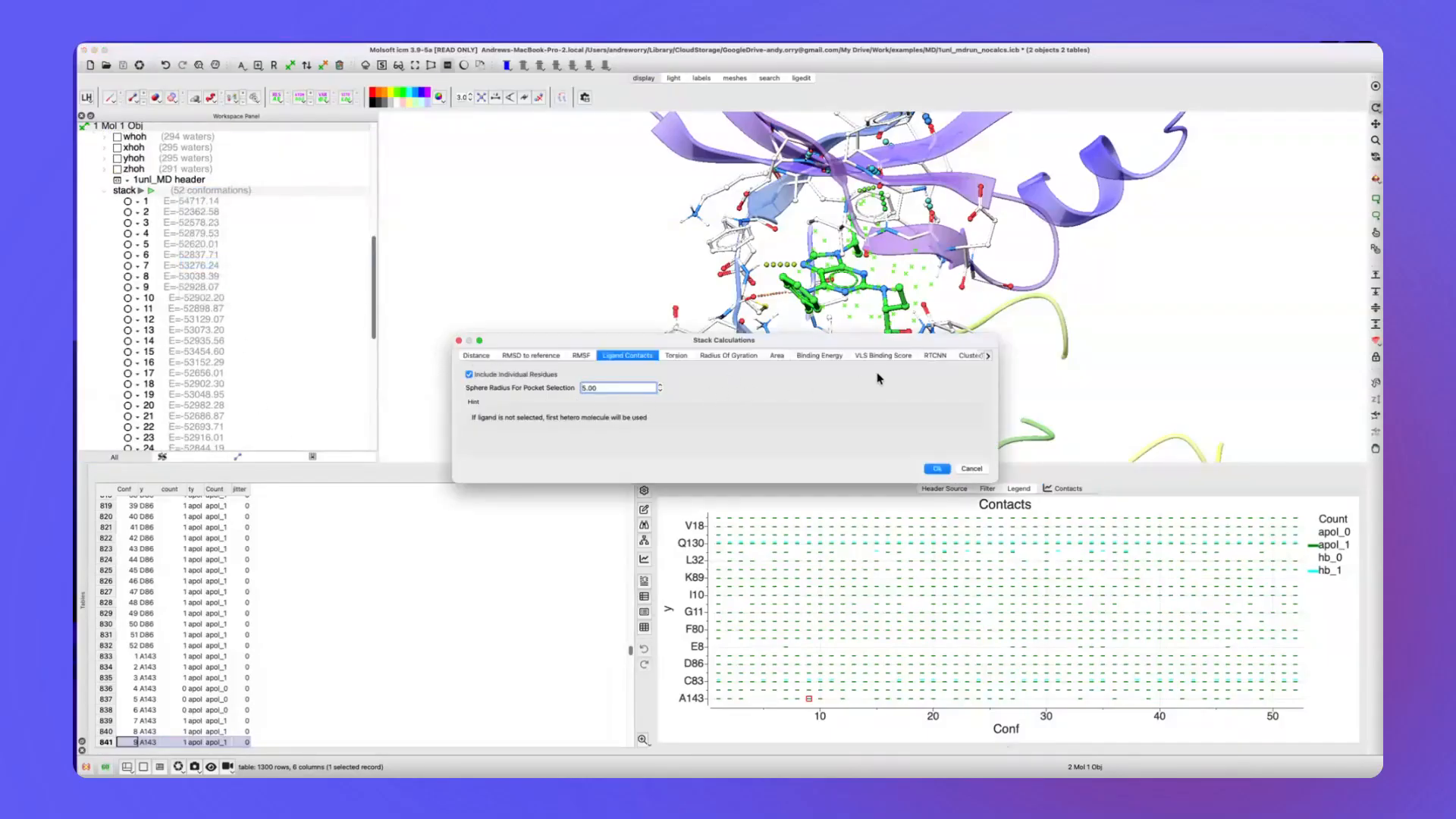
drag(987, 436, 1019, 440)
click(953, 355)
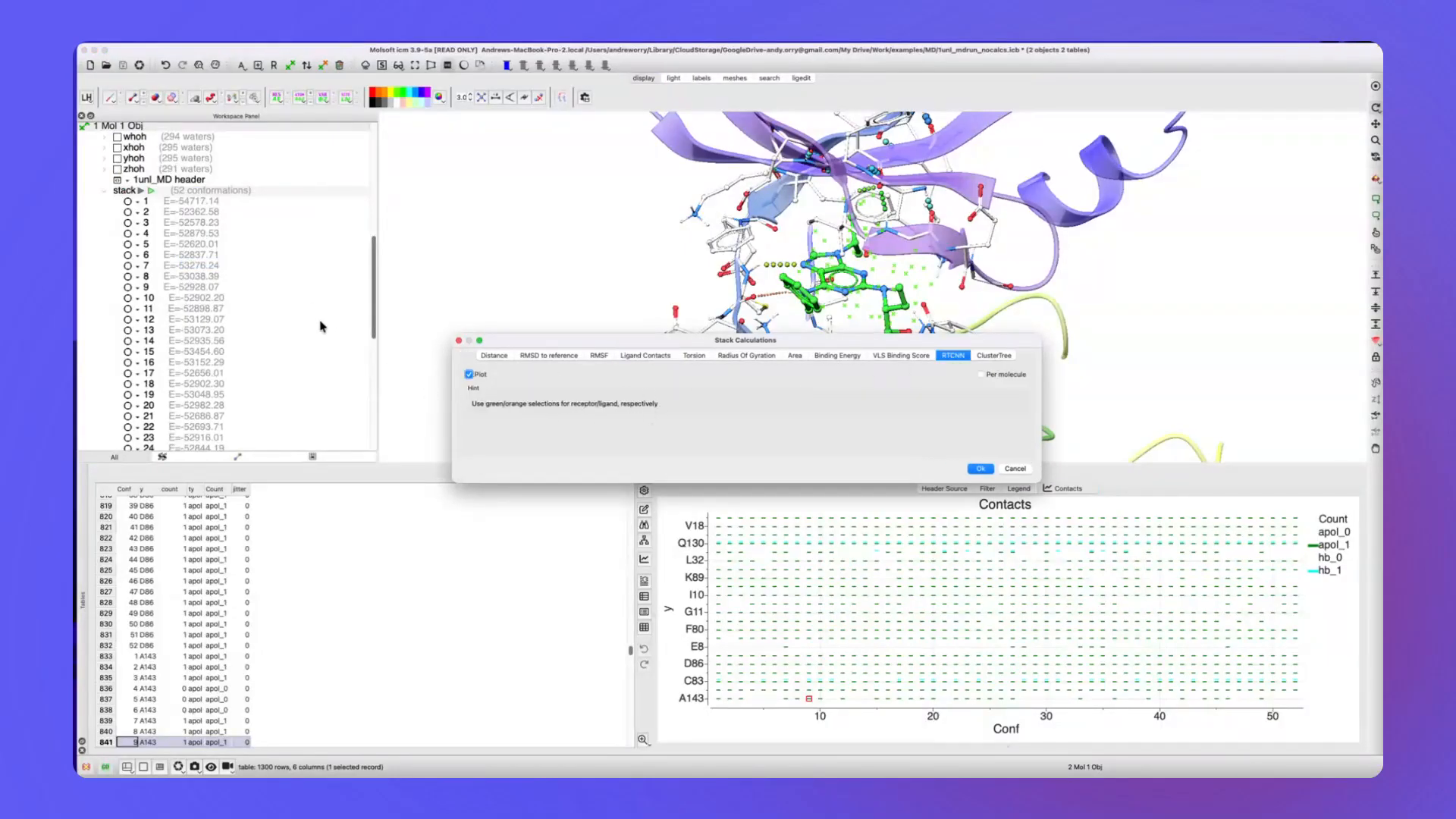
Make the arrc ligand the orange selection and chain a of 1unl_MD the green one, and run RTCNN with a plot.
scroll(213, 243, up, 8)
scroll(213, 245, up, 3)
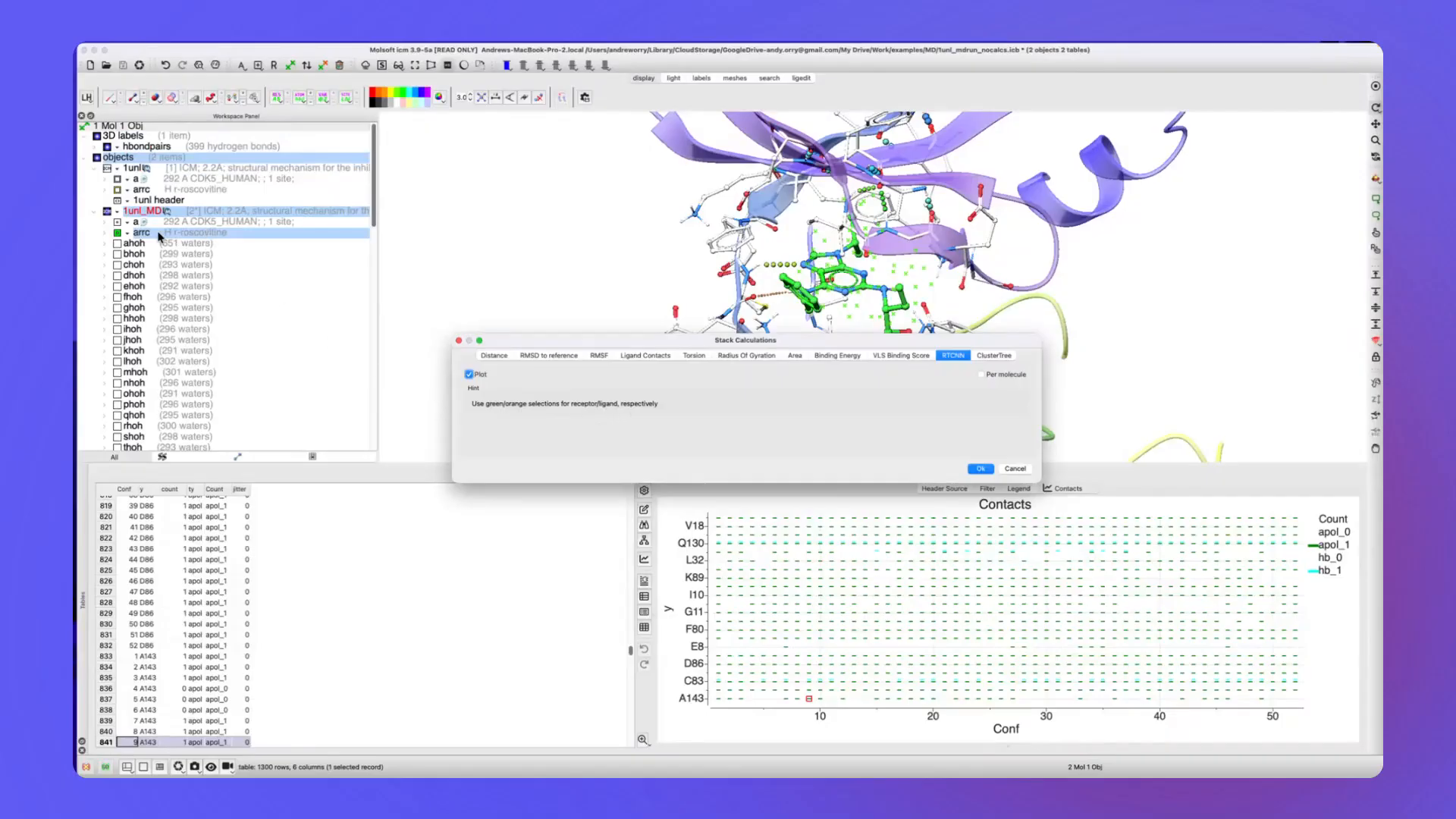
click(321, 82)
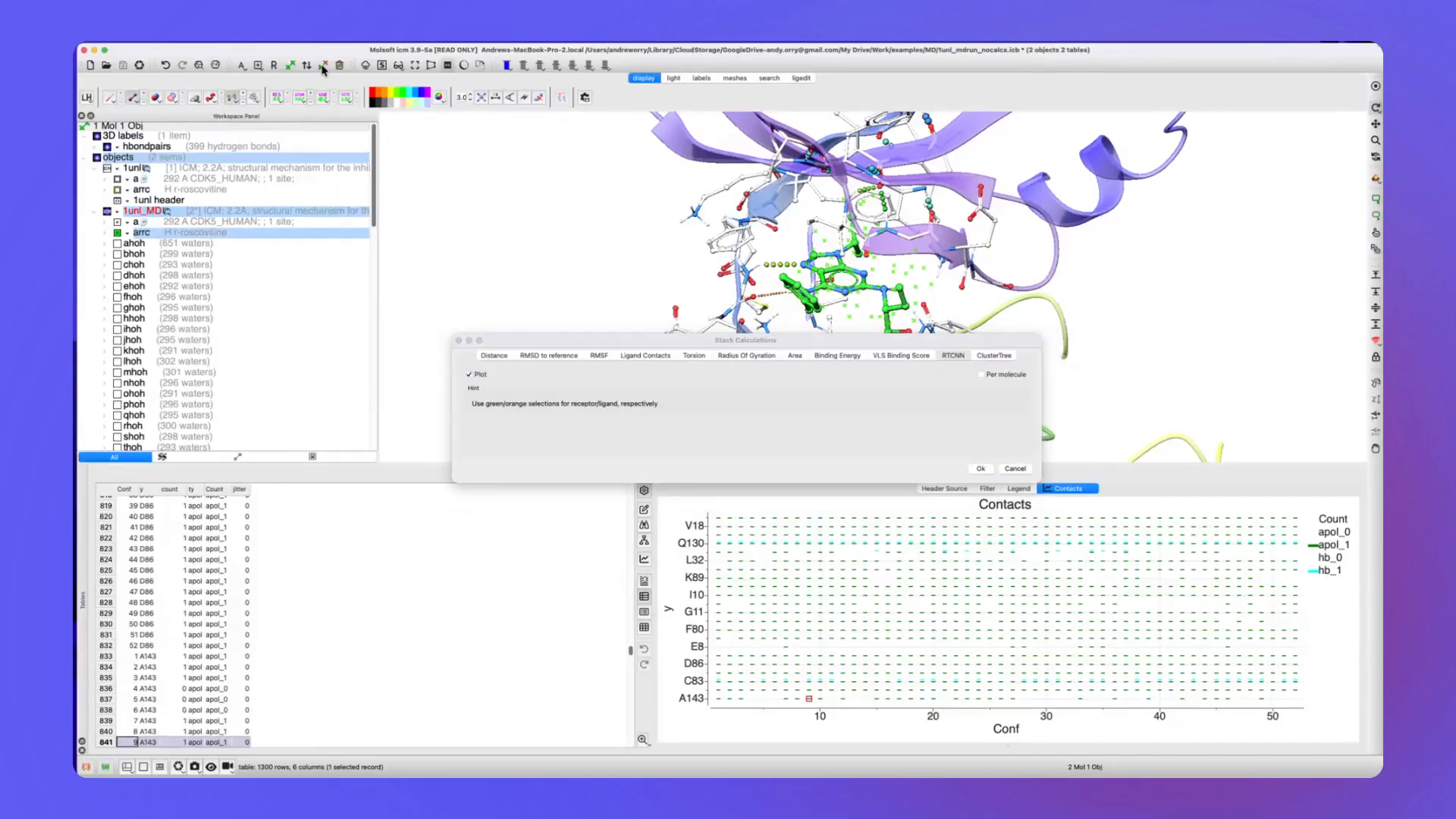
click(180, 222)
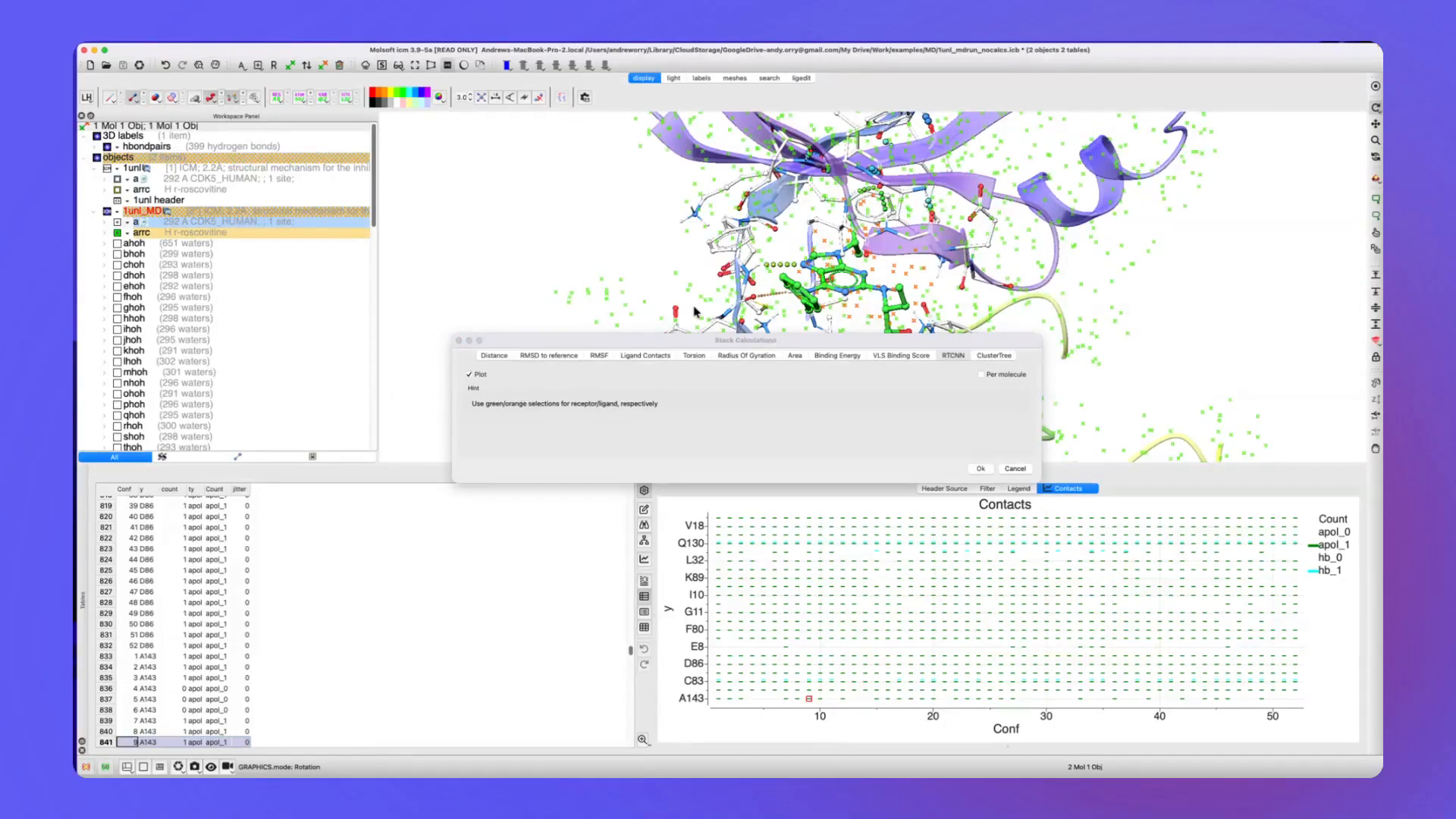
click(979, 469)
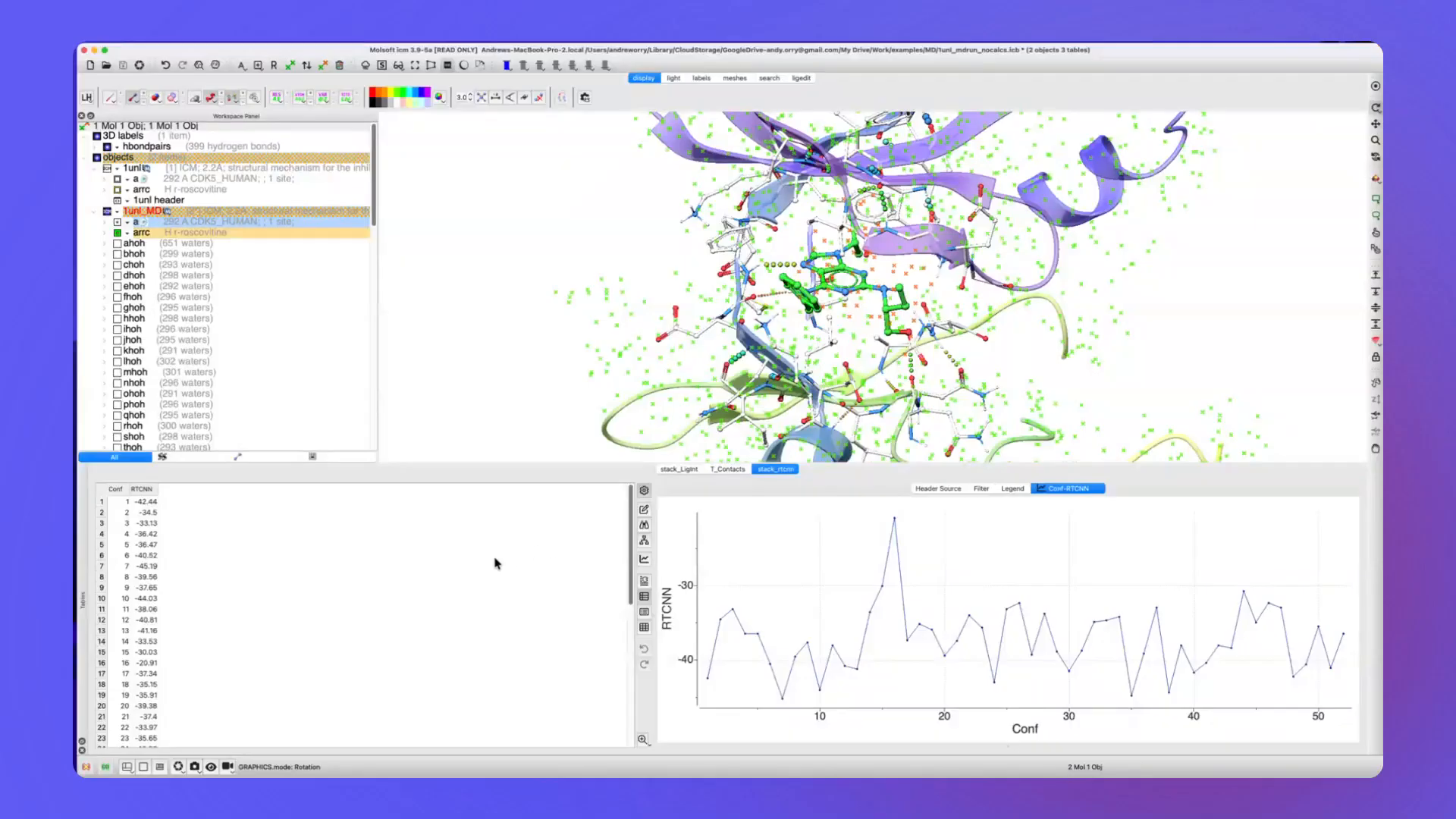
Sort the RTCNN table by score in ascending order and display the two best-scoring conformations, 7 and 35.
click(144, 490)
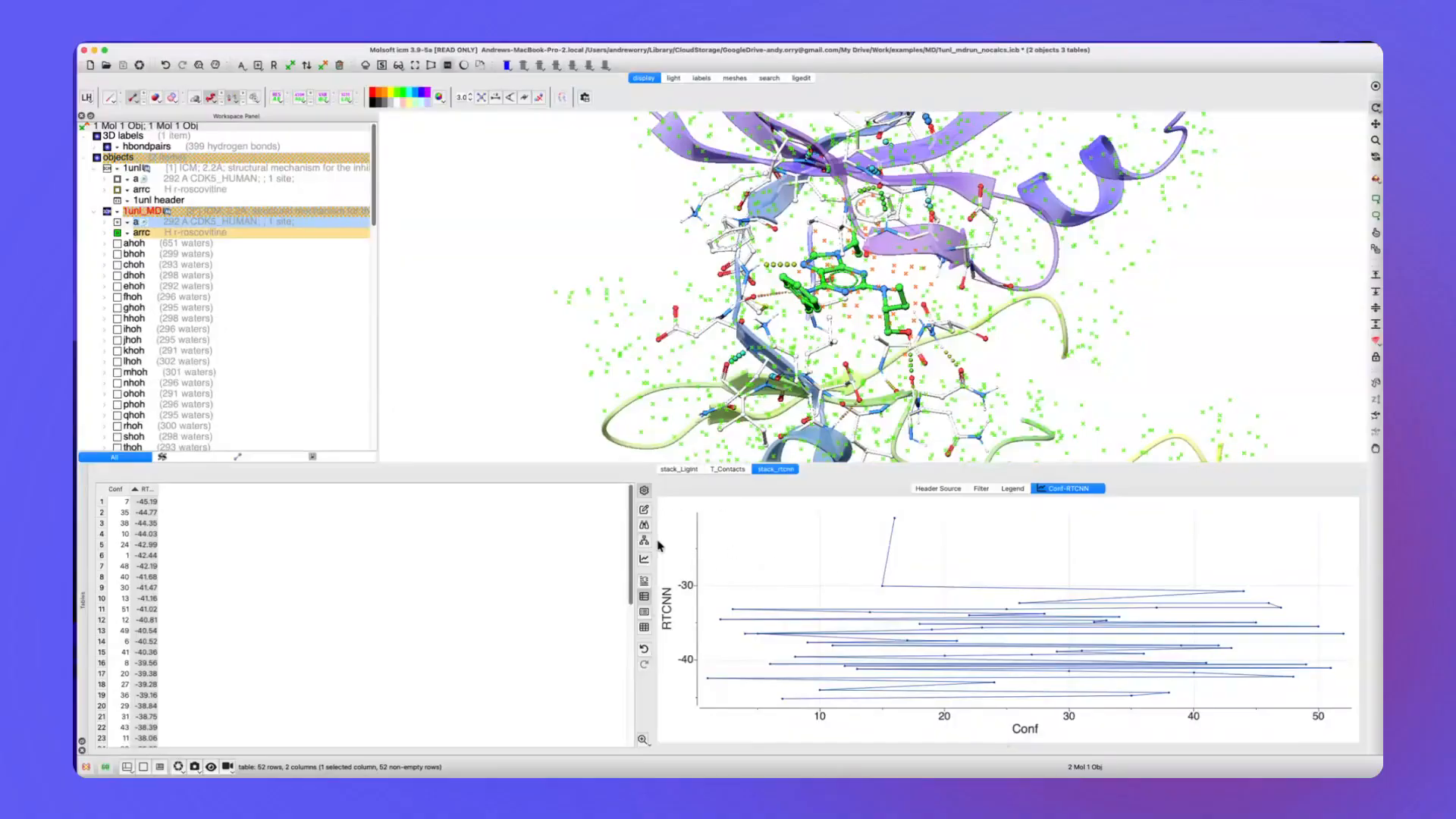
click(174, 509)
double_click(125, 506)
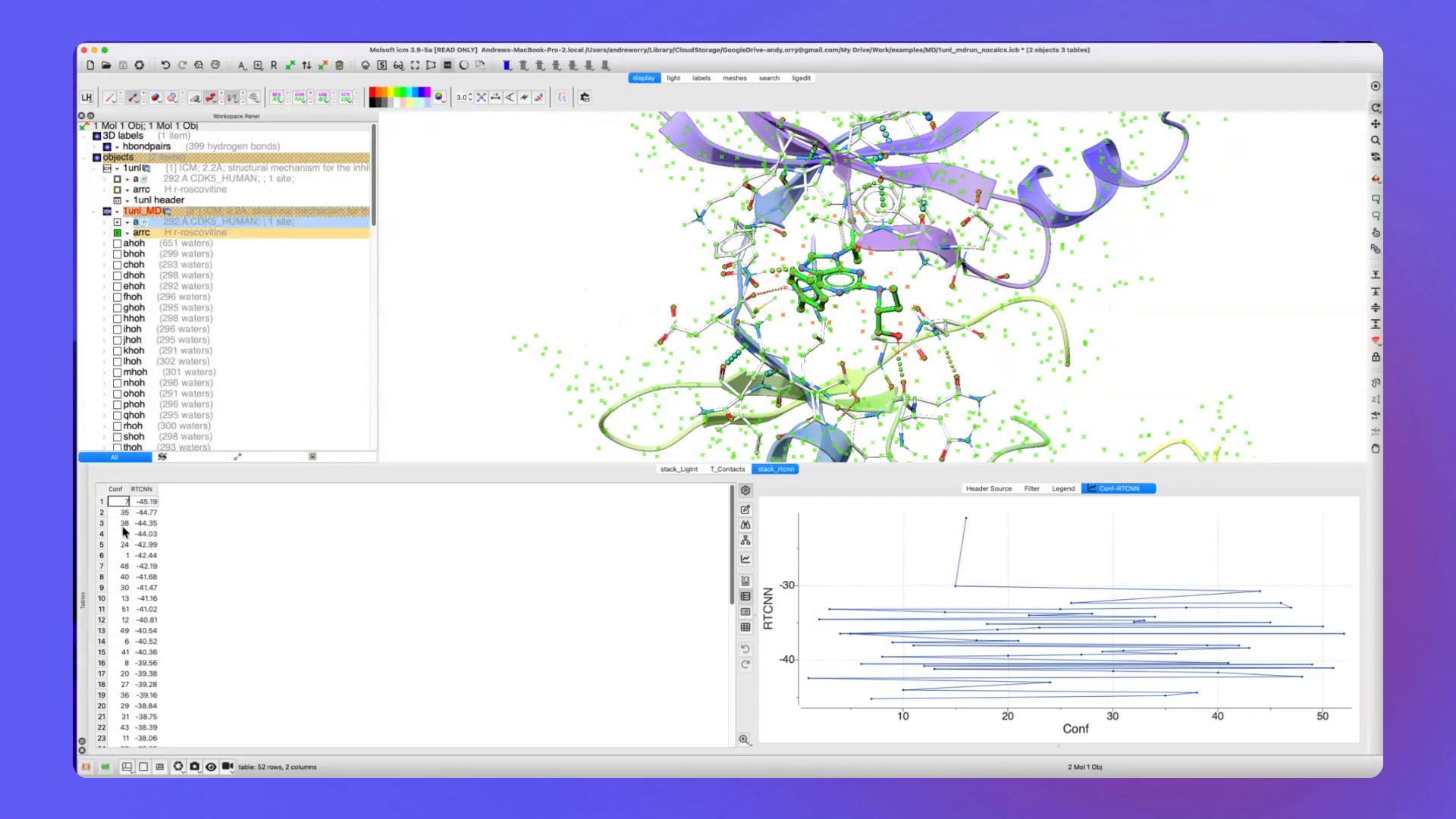
key(Down)
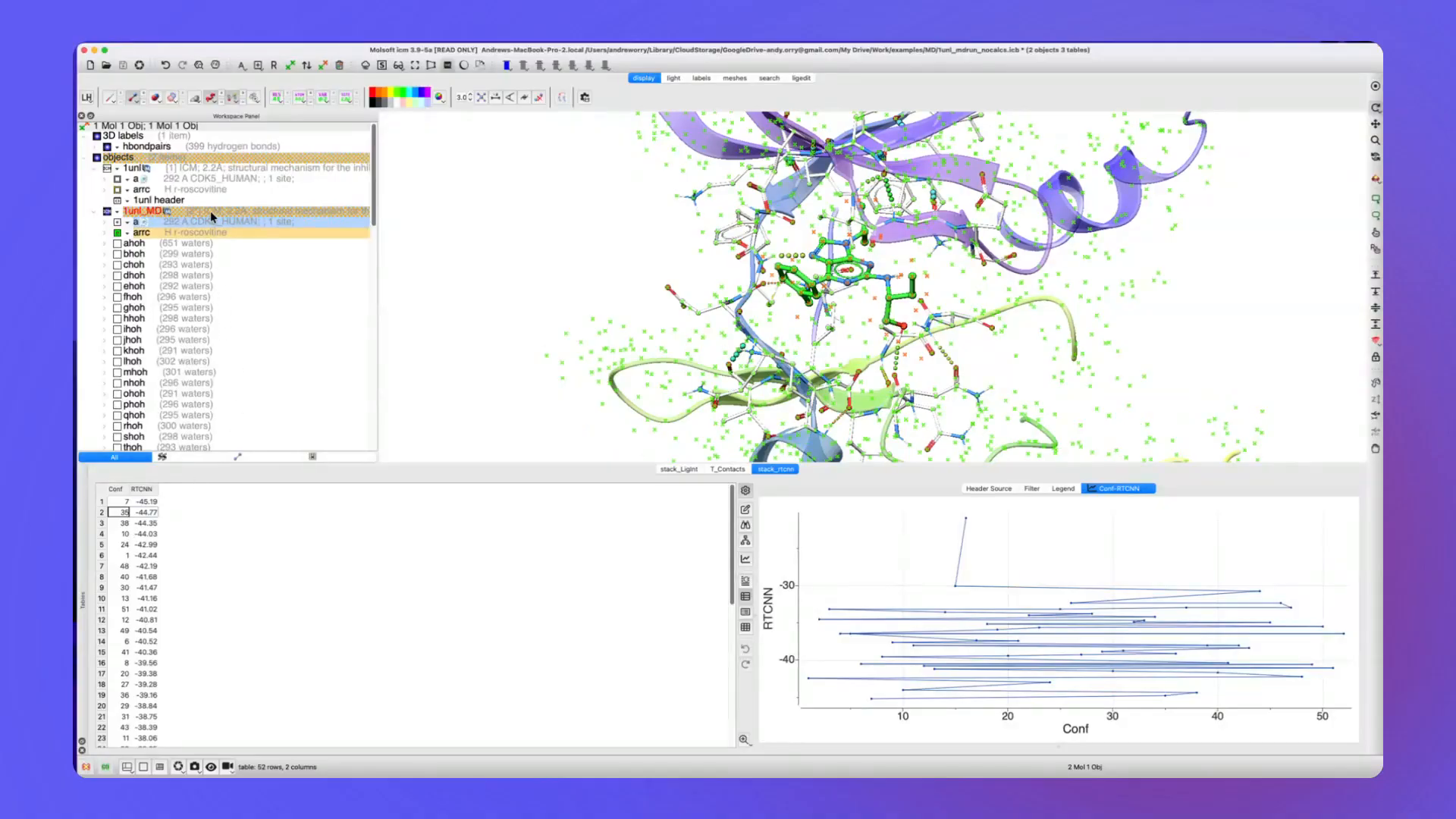
Reopen the stack calculations for the 1unl_MD stack, clear all selections and choose the Distance calculation.
right_click(210, 215)
click(376, 226)
scroll(375, 226, down, 10)
right_click(224, 221)
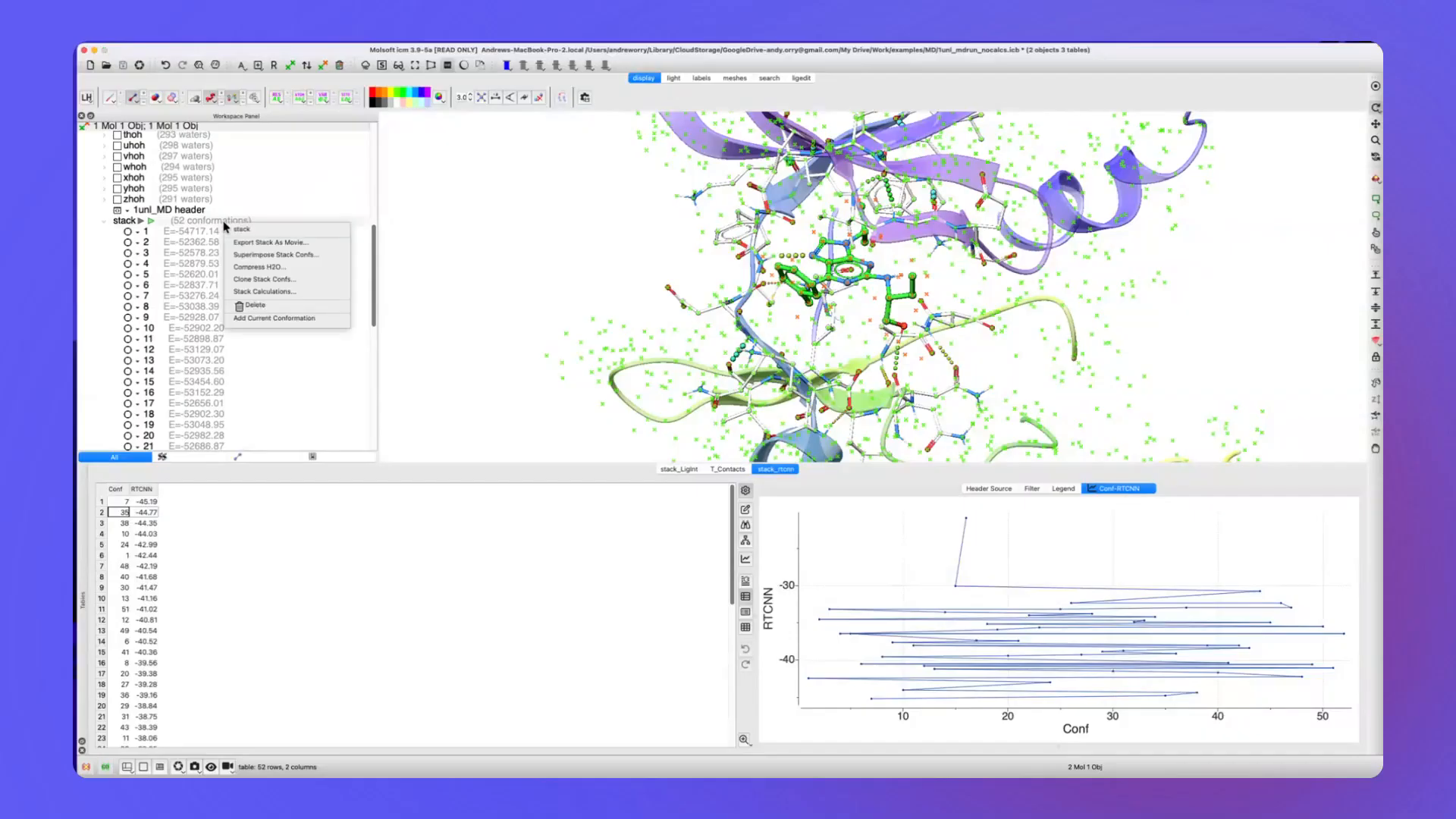
click(264, 291)
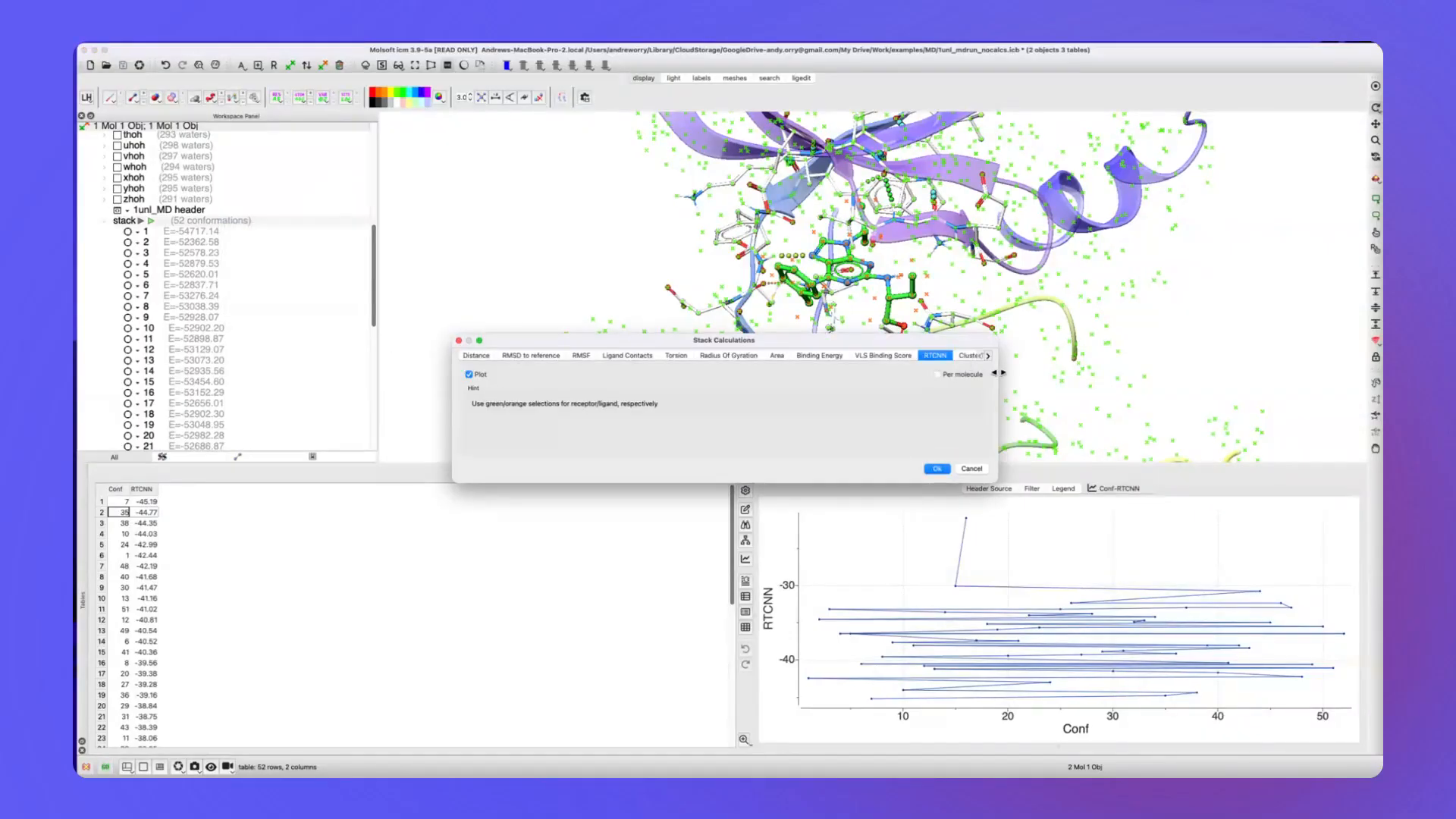
drag(997, 372, 1091, 372)
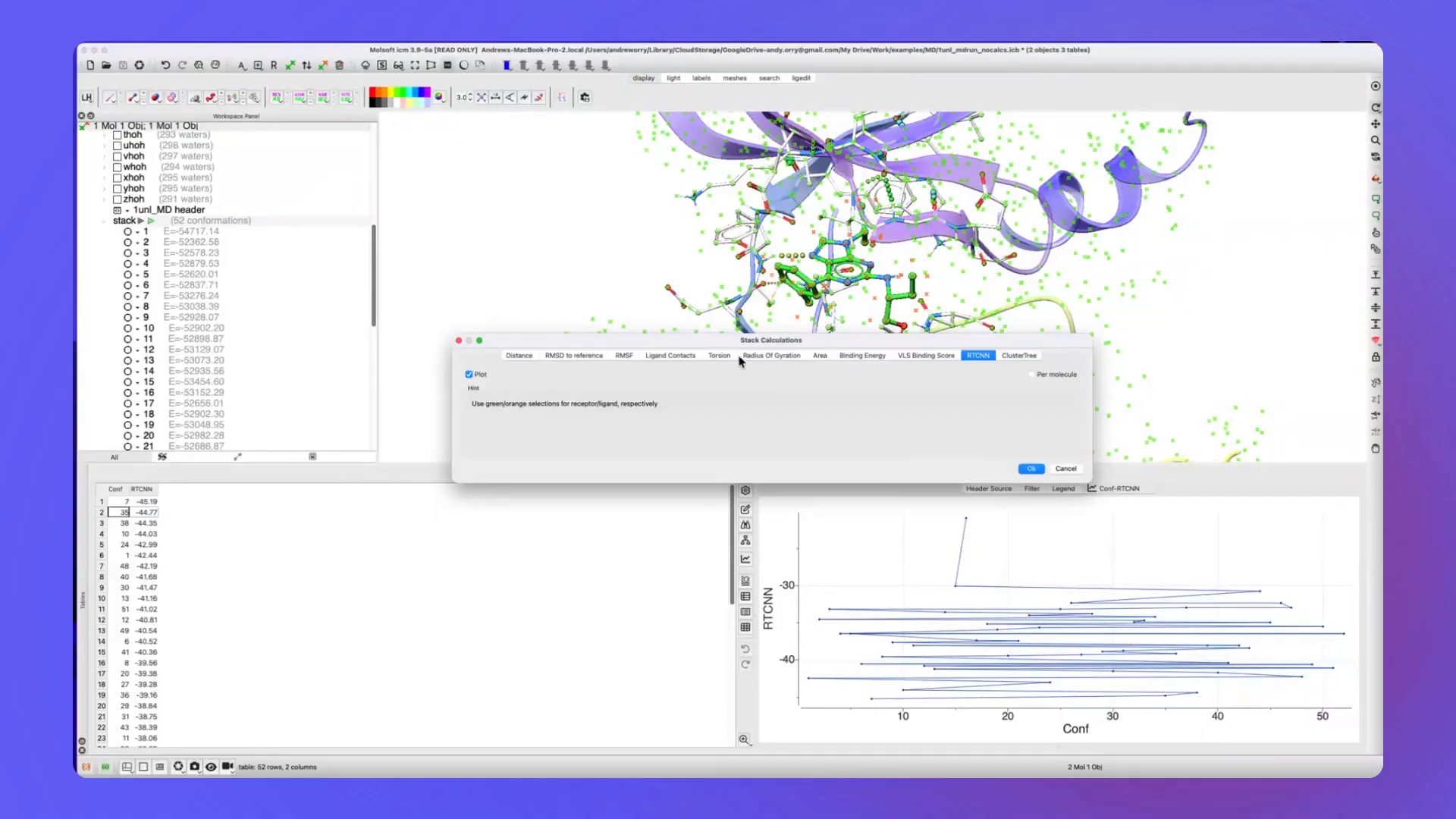
click(646, 222)
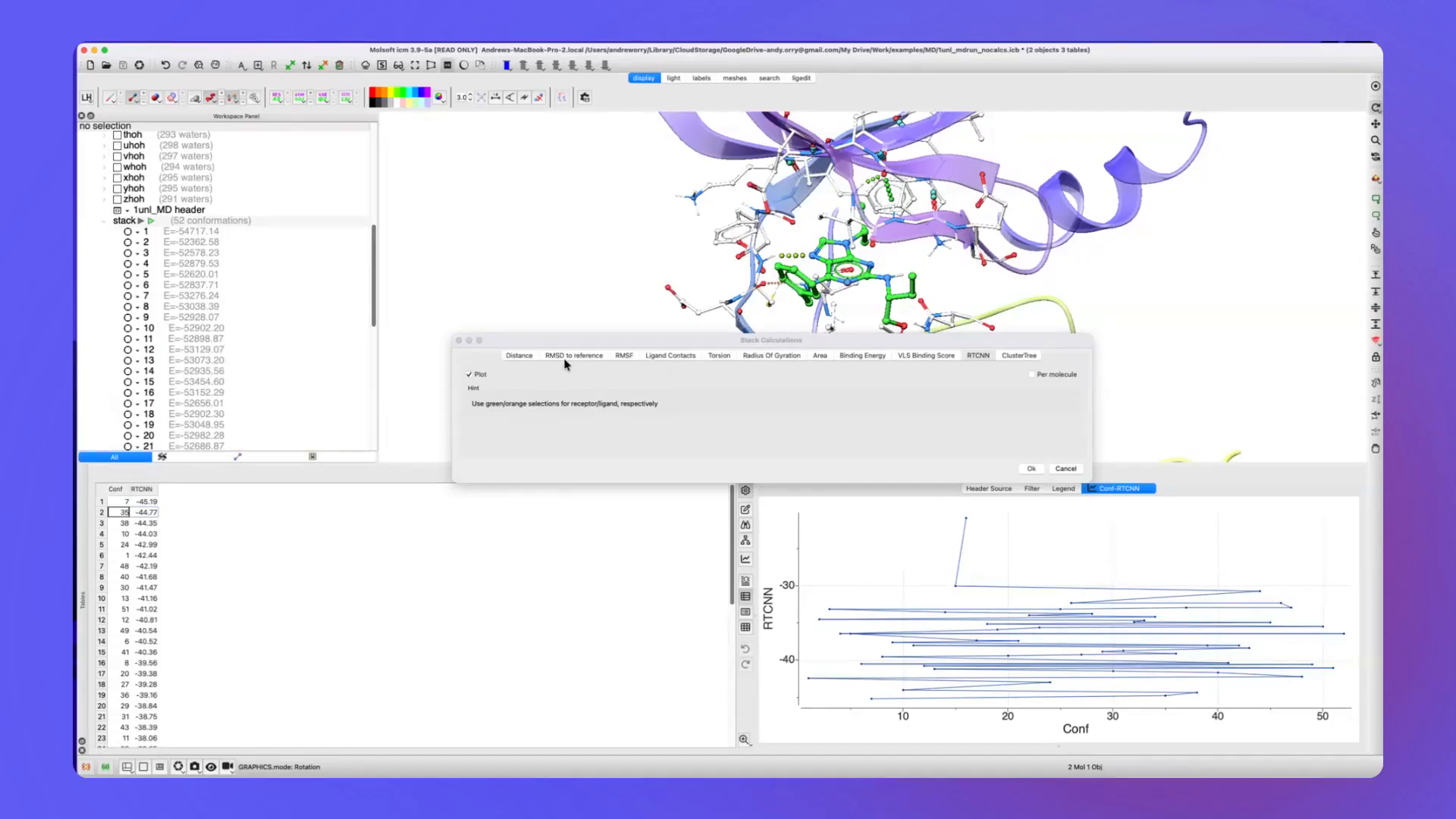
click(520, 357)
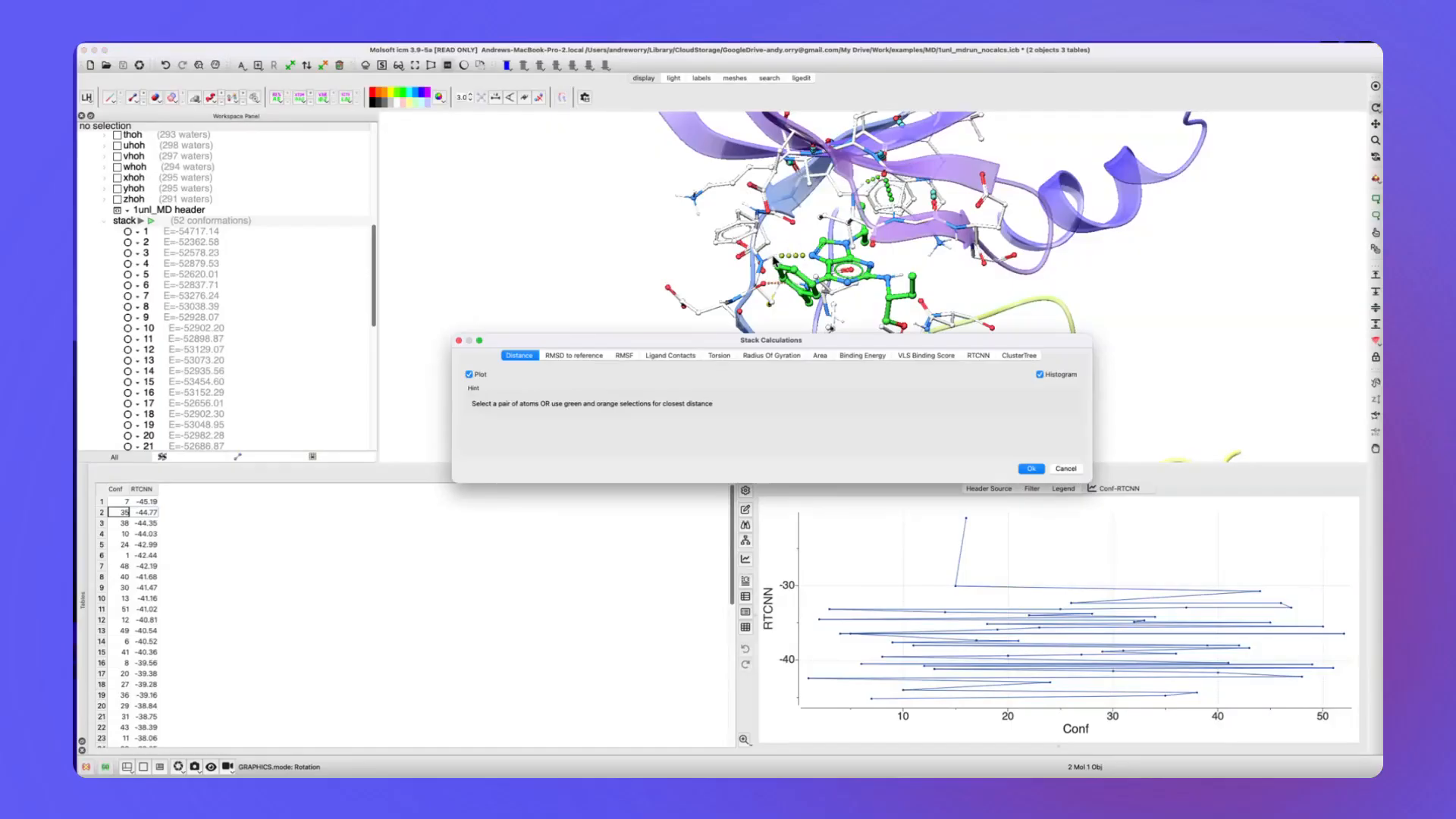
Pick the protein and ligand atoms joined by the dotted hydrogen bond, and calculate their distance across the stack with plot and histogram.
click(1375, 235)
click(772, 258)
click(809, 257)
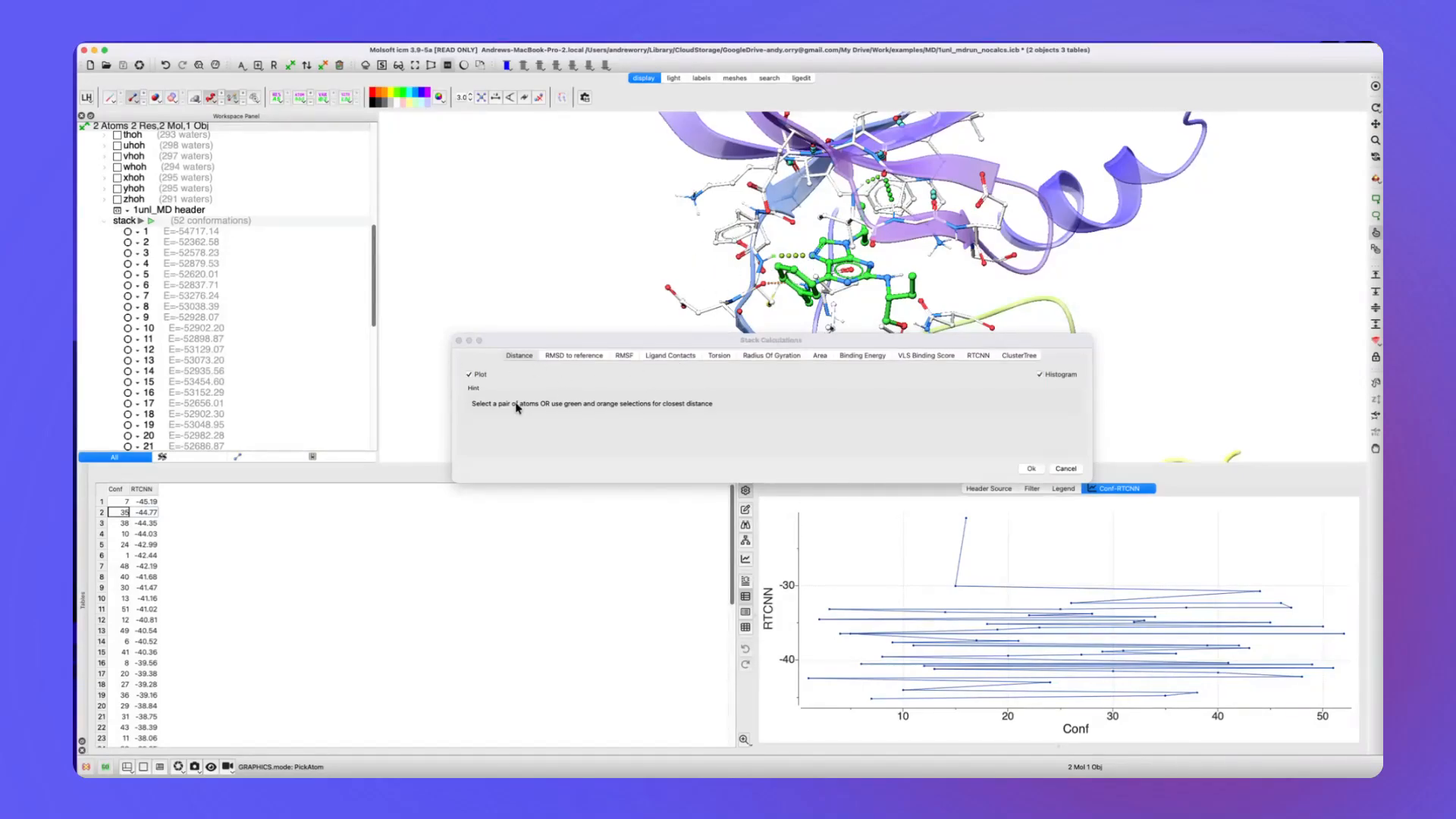
click(1028, 468)
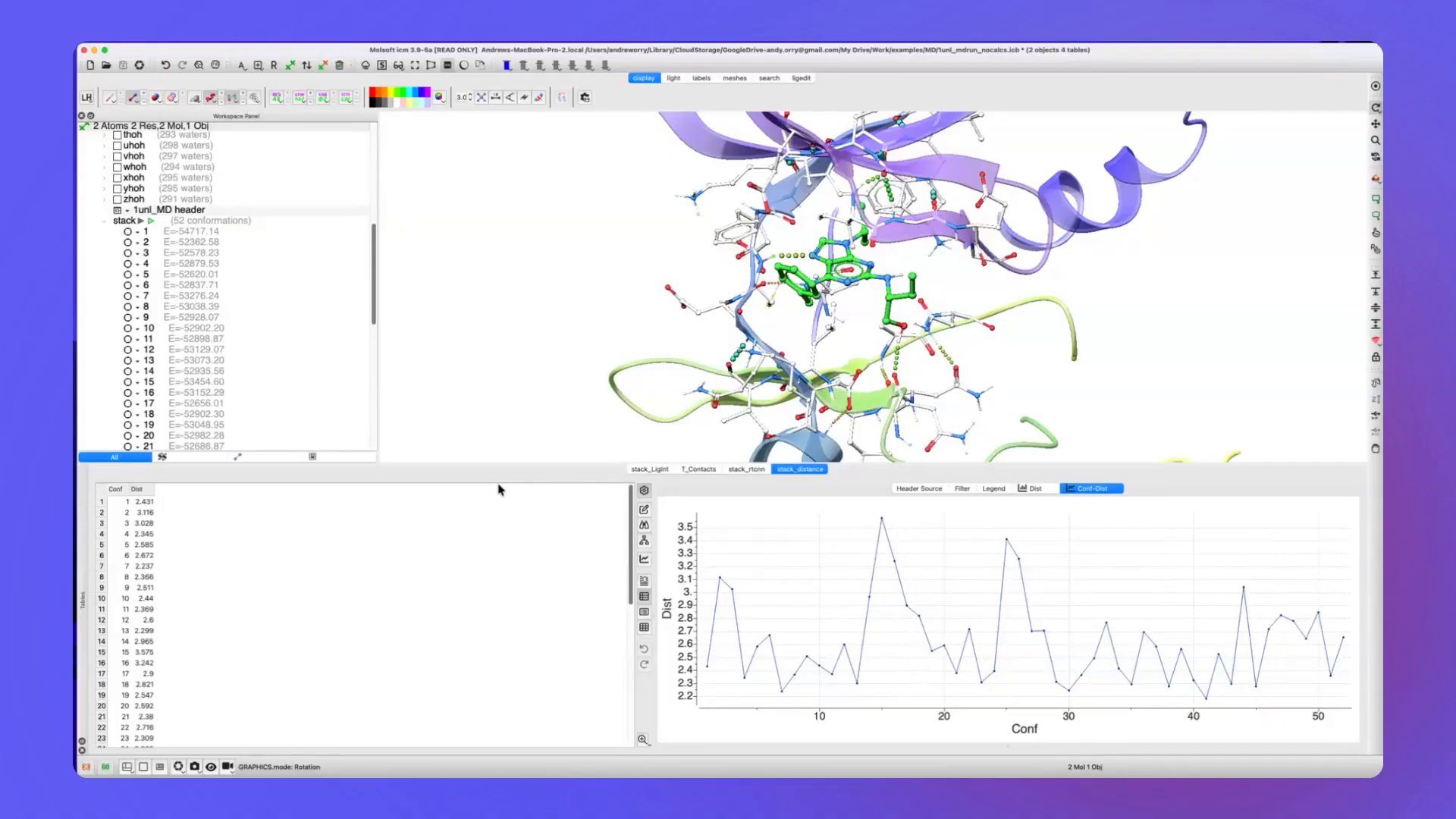
Switch to Microsoft PowerPoint.
key(super+Tab)
key(super+Tab)
key(super+Tab)
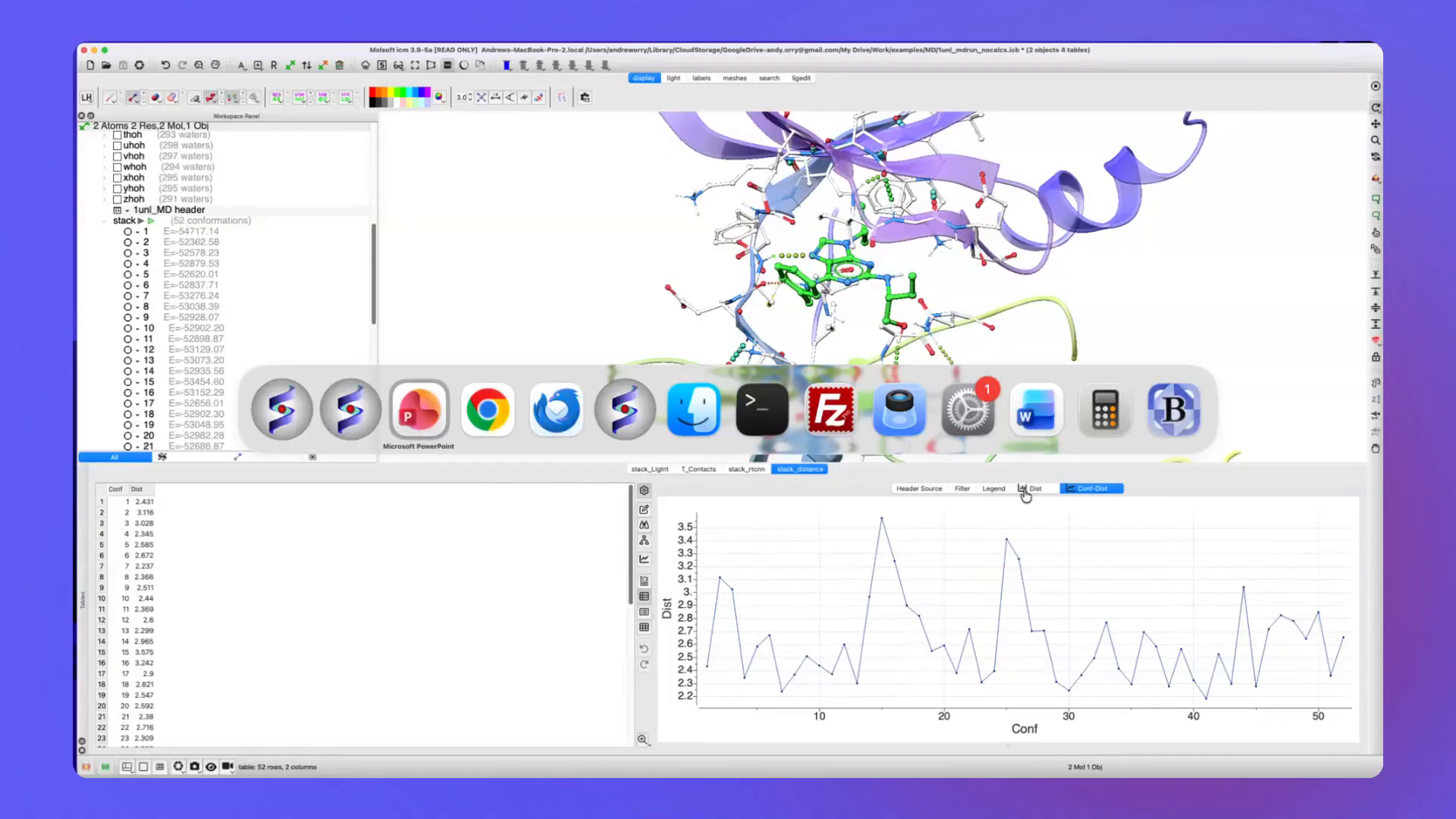